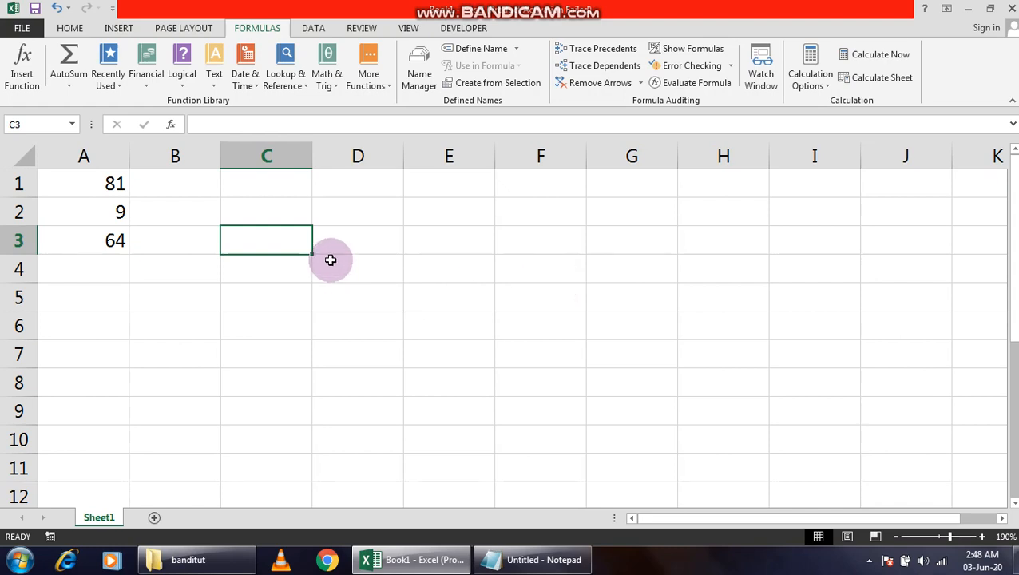
- Calculate the square root of A1 in cell C1 with the formula =SQRT(A1)
click(273, 187)
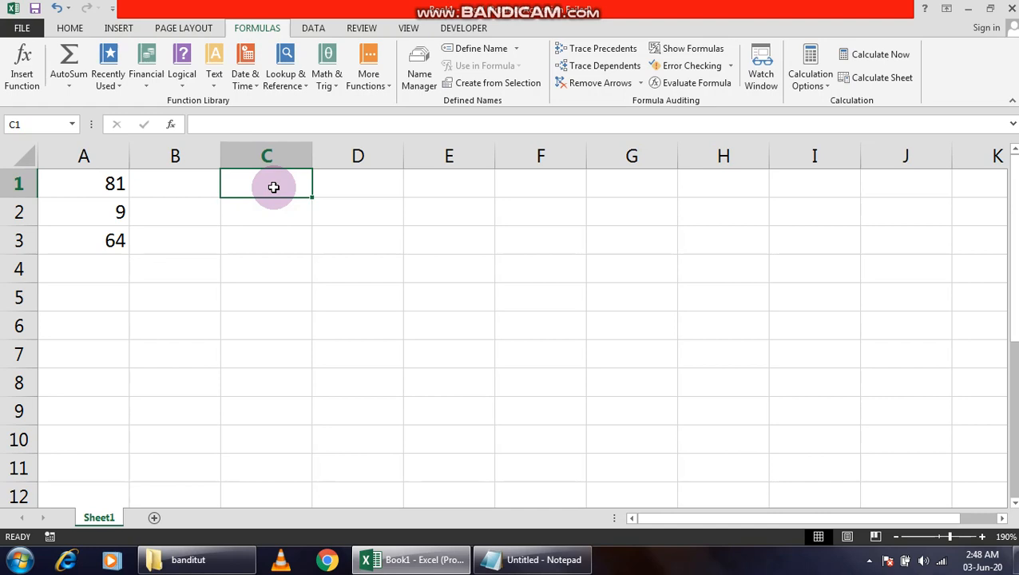
text(=)
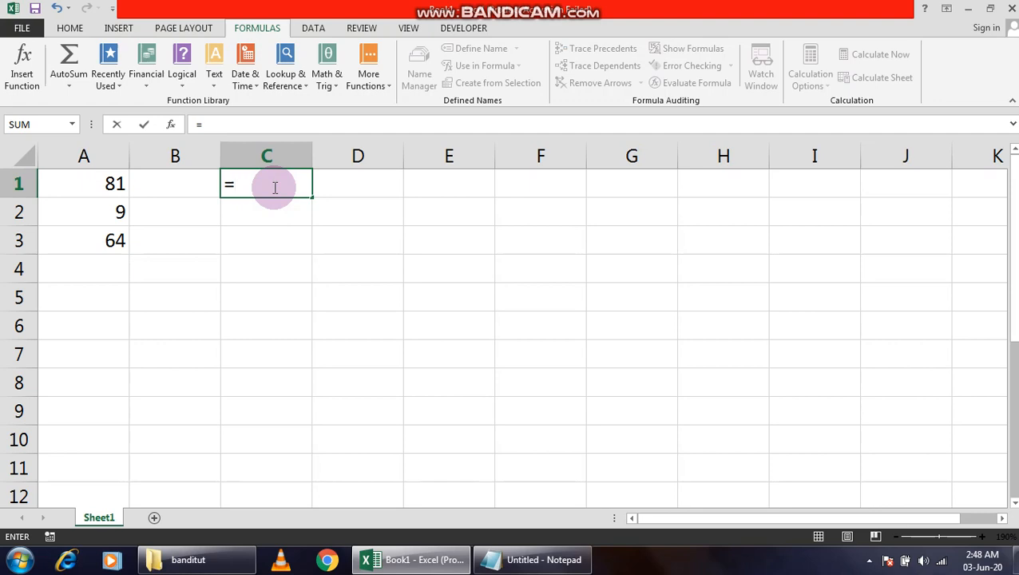
text(s)
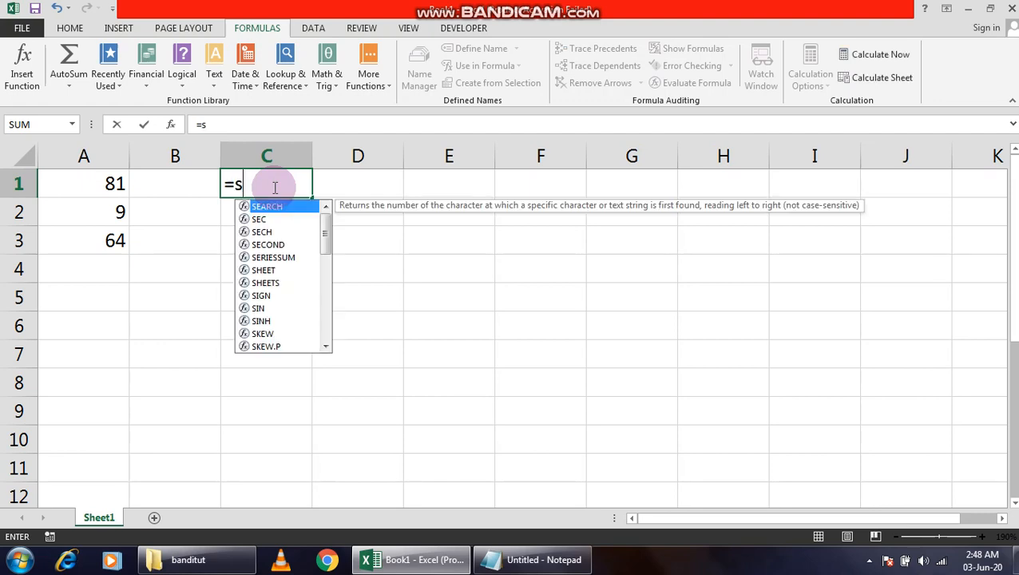
text(qrt)
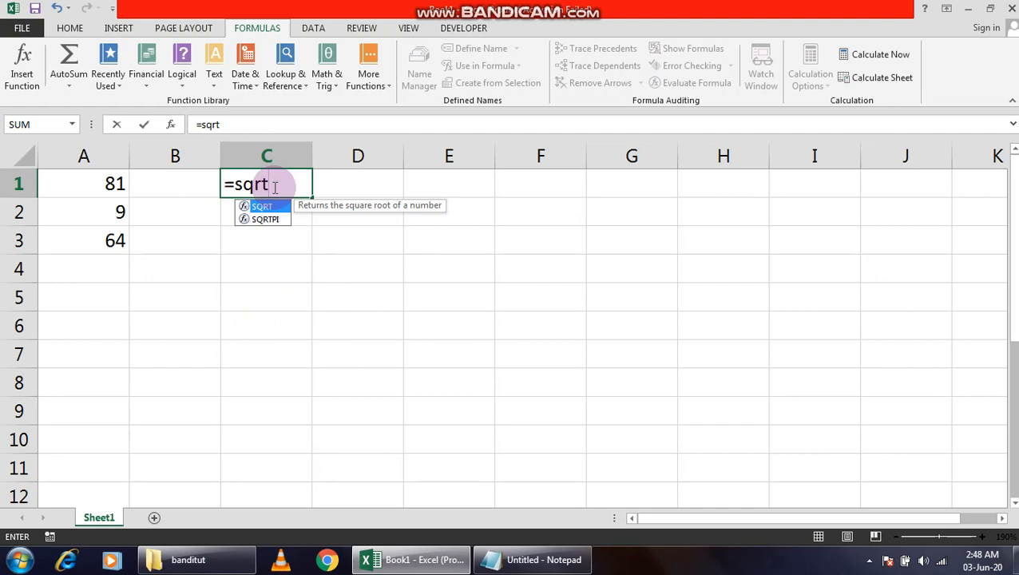
text((a1)
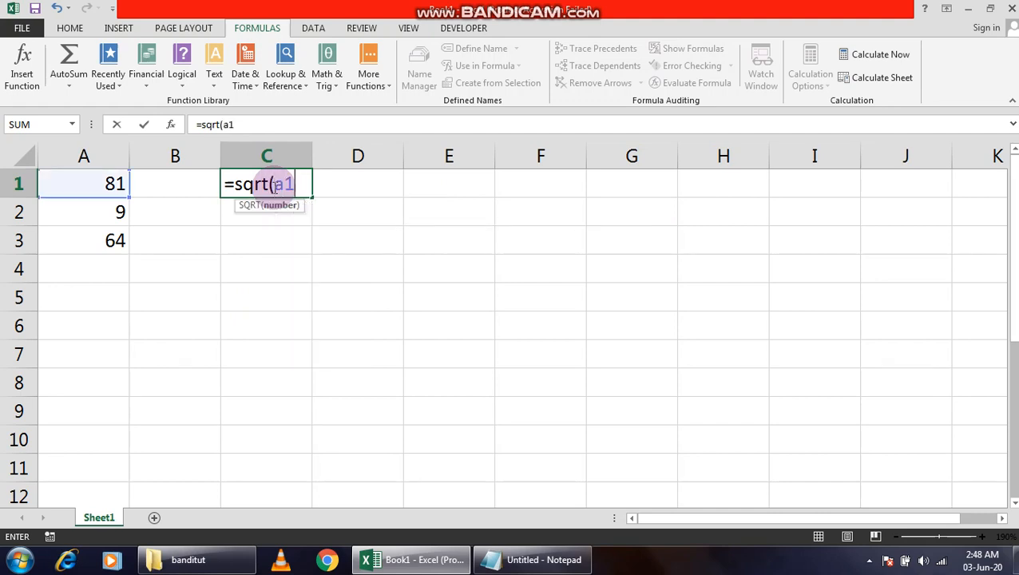
text())
key(Return)
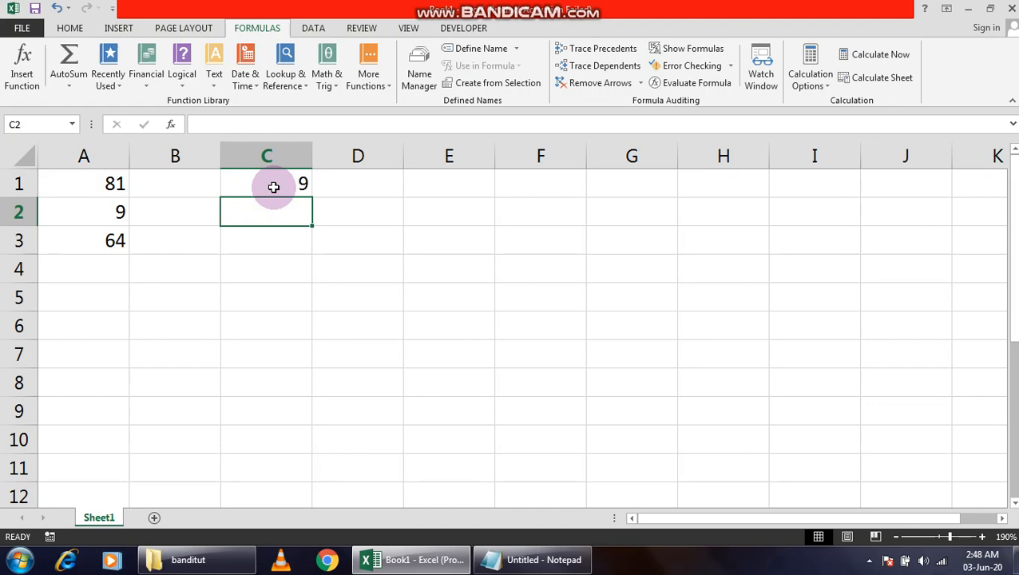
- Enter the square root formula =SQRT(B2) in cell C2
text(=s)
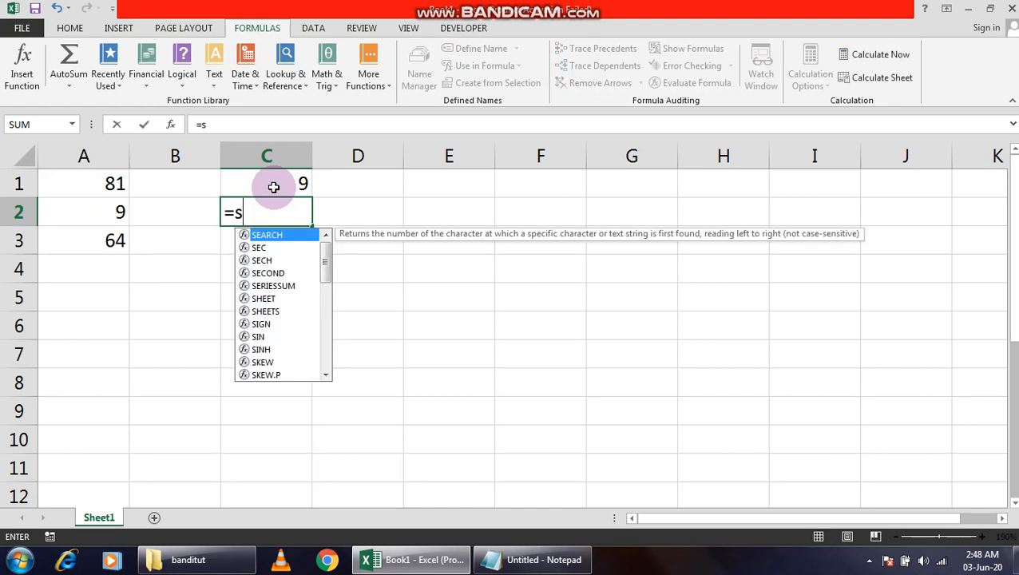
text(qrt)
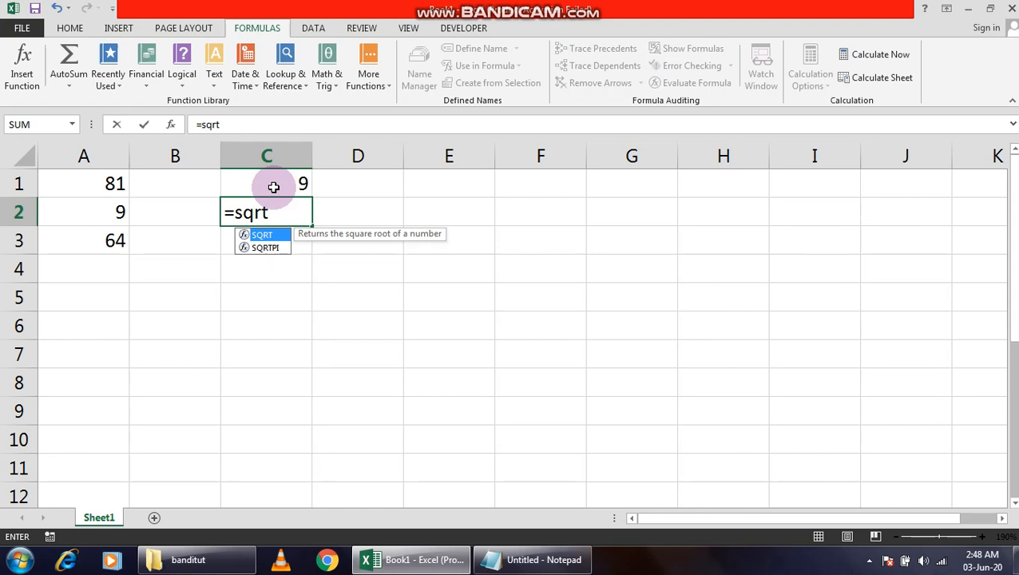
text((9)
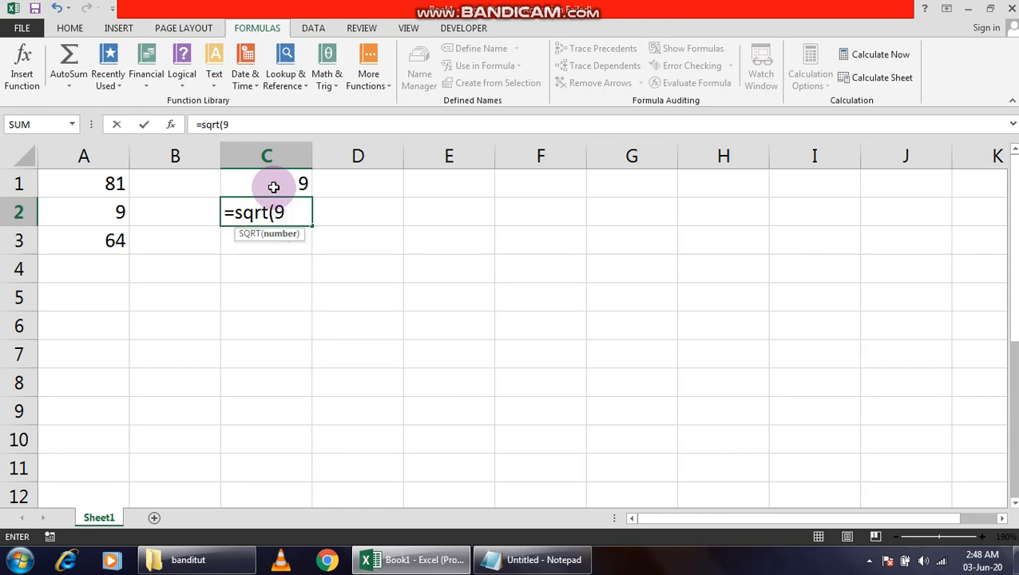
key(BackSpace)
text(b2))
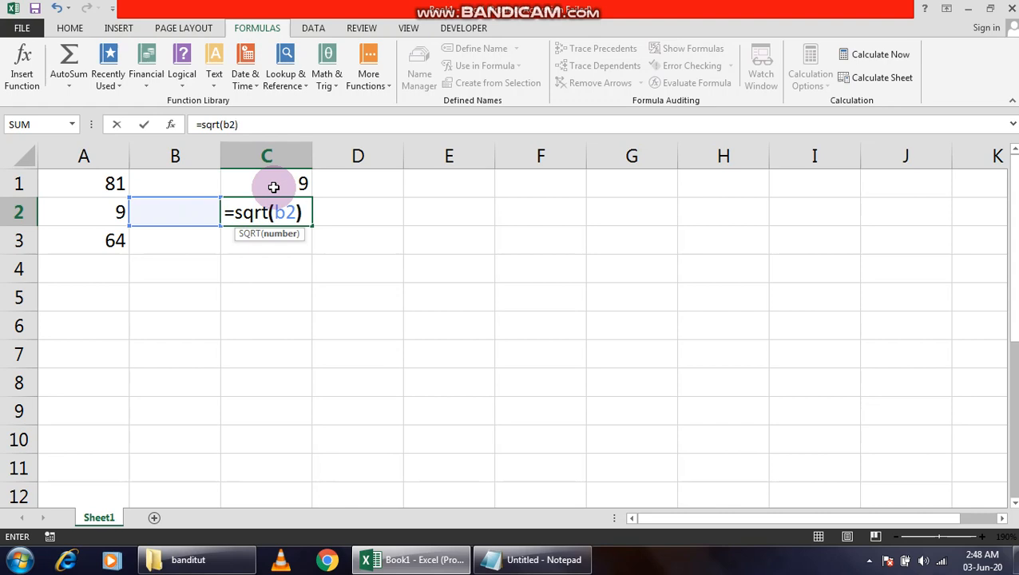
key(Return)
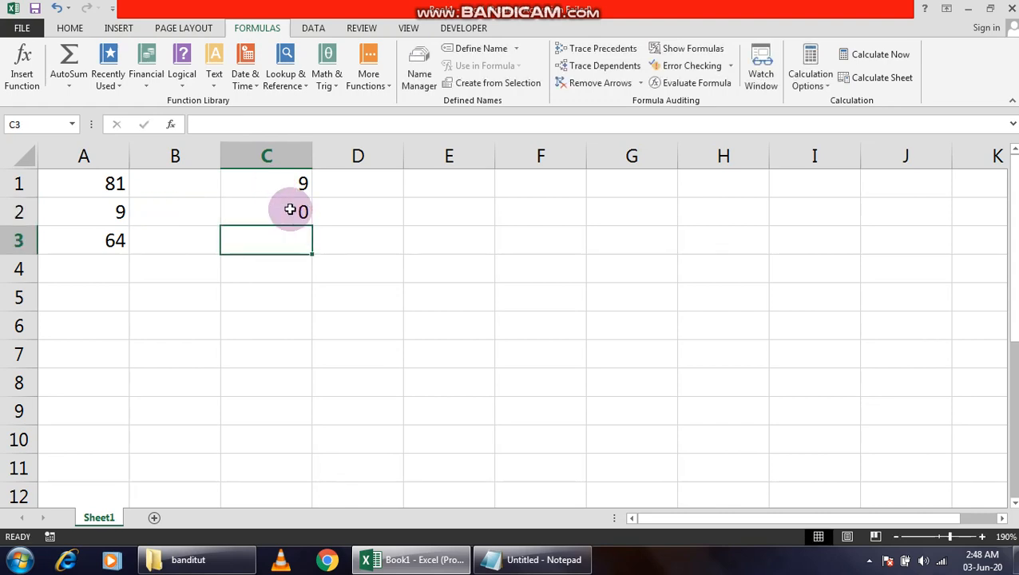
- Correct the cell reference in C2's square root formula to A2
click(291, 211)
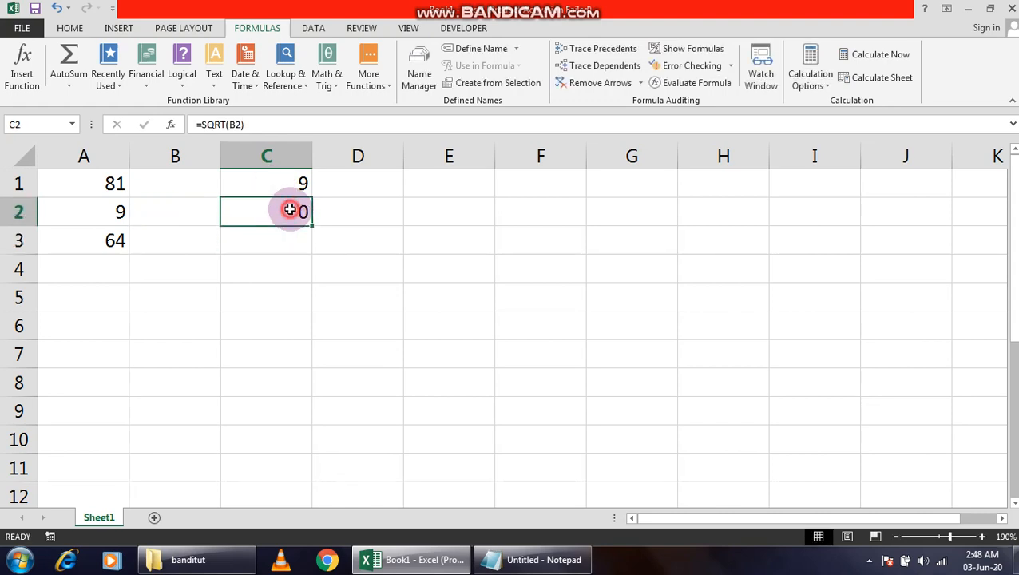
click(233, 125)
key(BackSpace)
text(a)
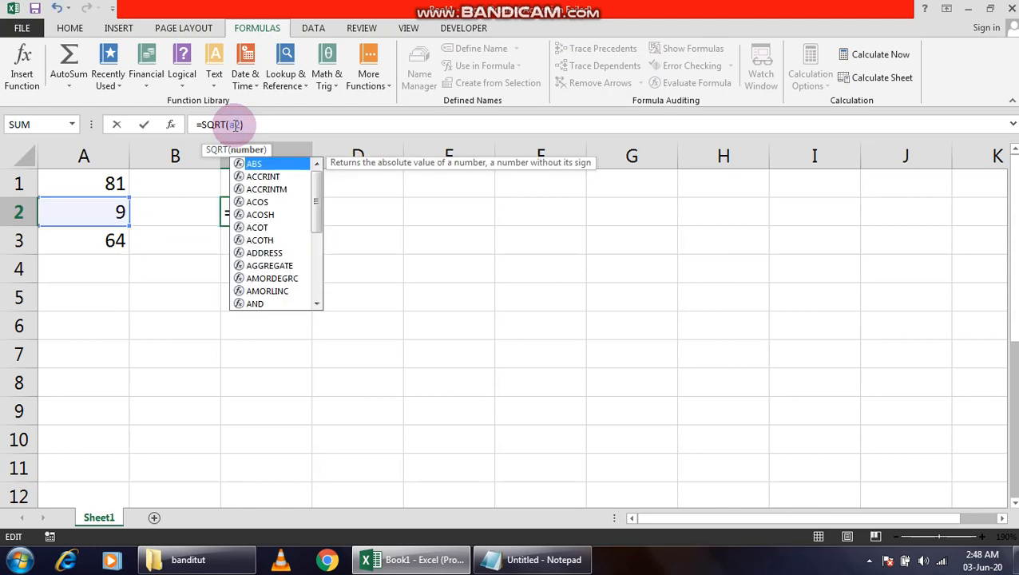
key(Return)
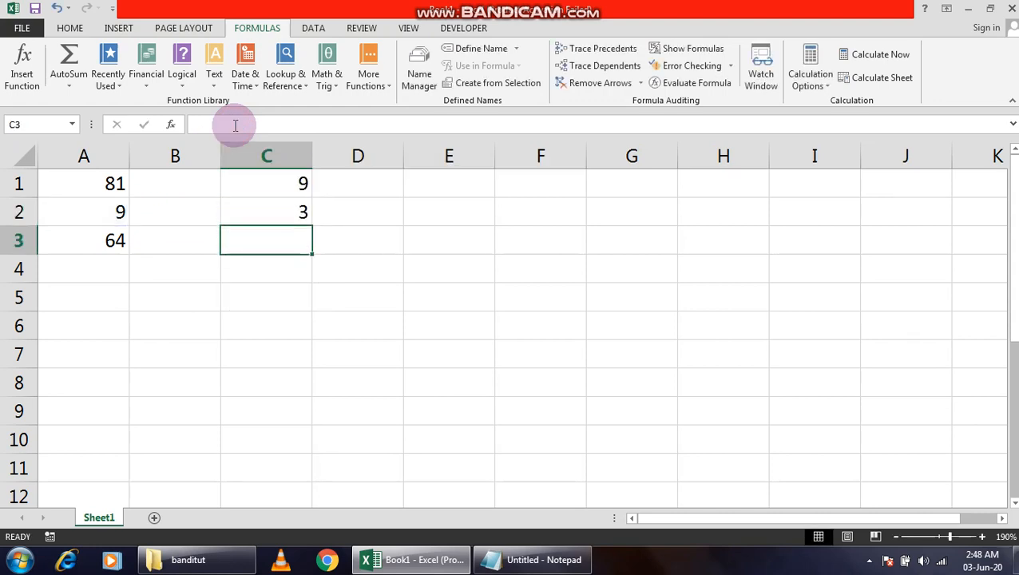
- Review the formulas in C2 and C1, and enter =SQRT(A3) in cell C3
click(250, 208)
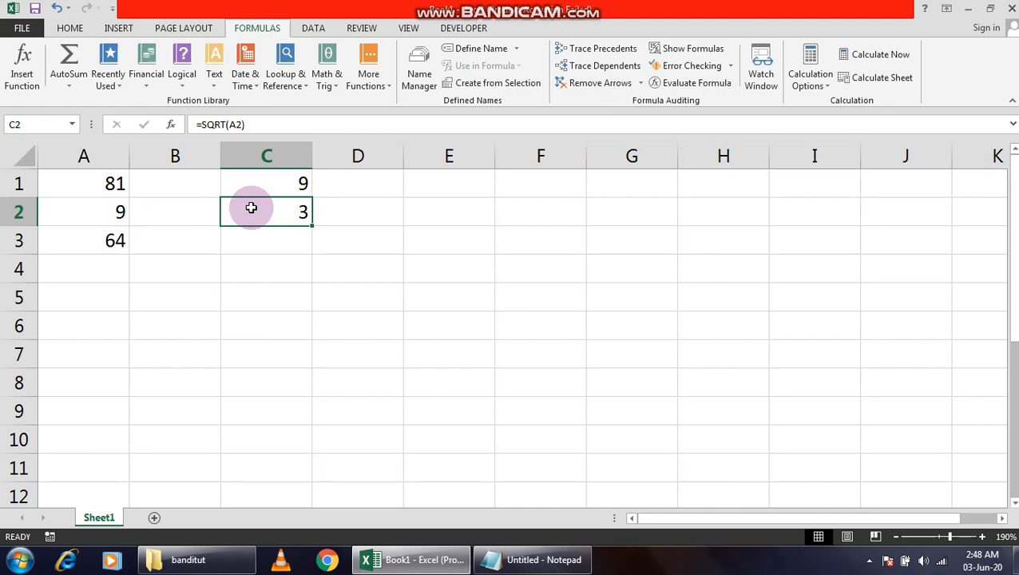
click(259, 185)
drag(157, 251, 250, 241)
click(250, 241)
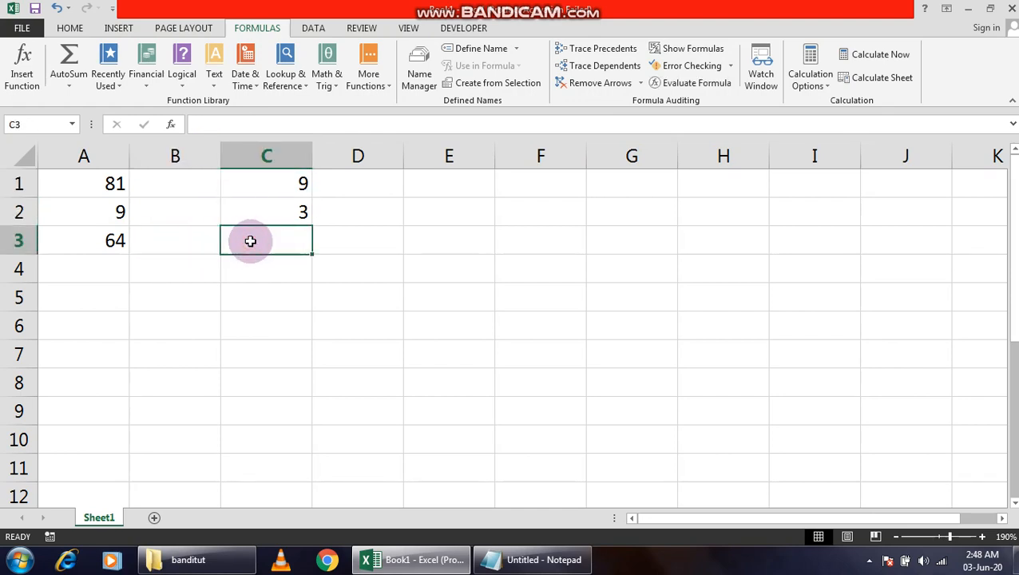
text(=sq)
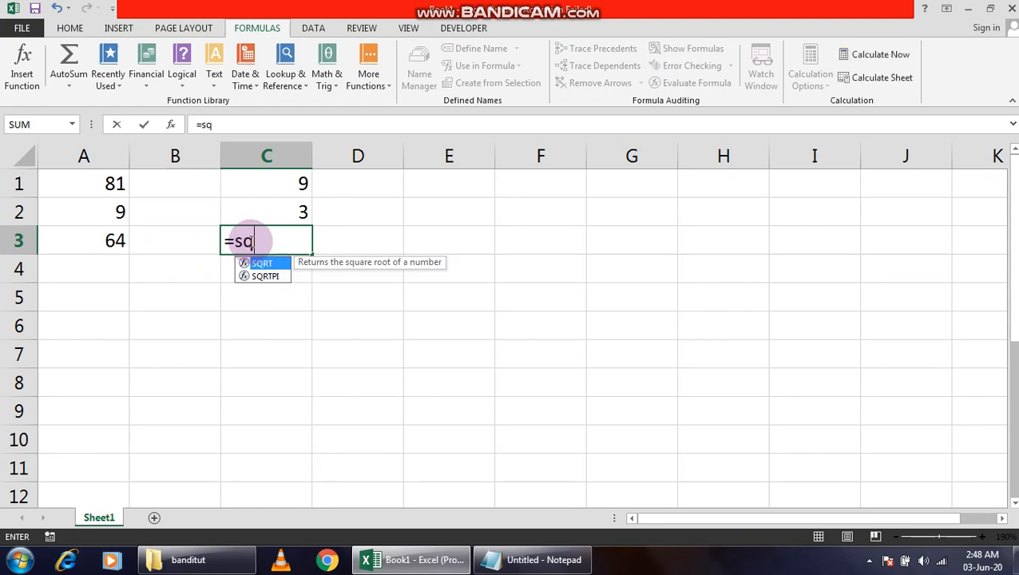
text(rt(a)
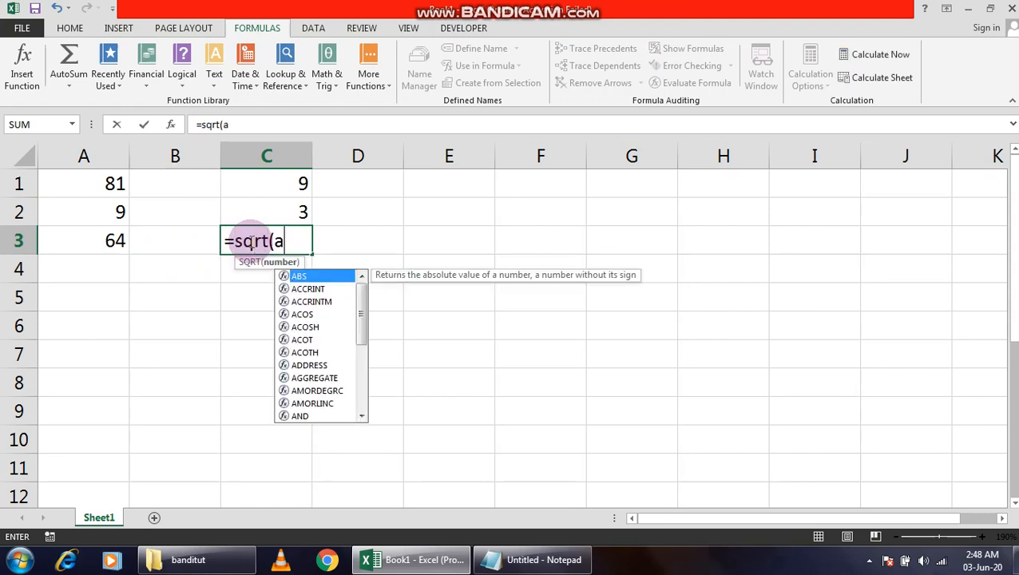
text(3))
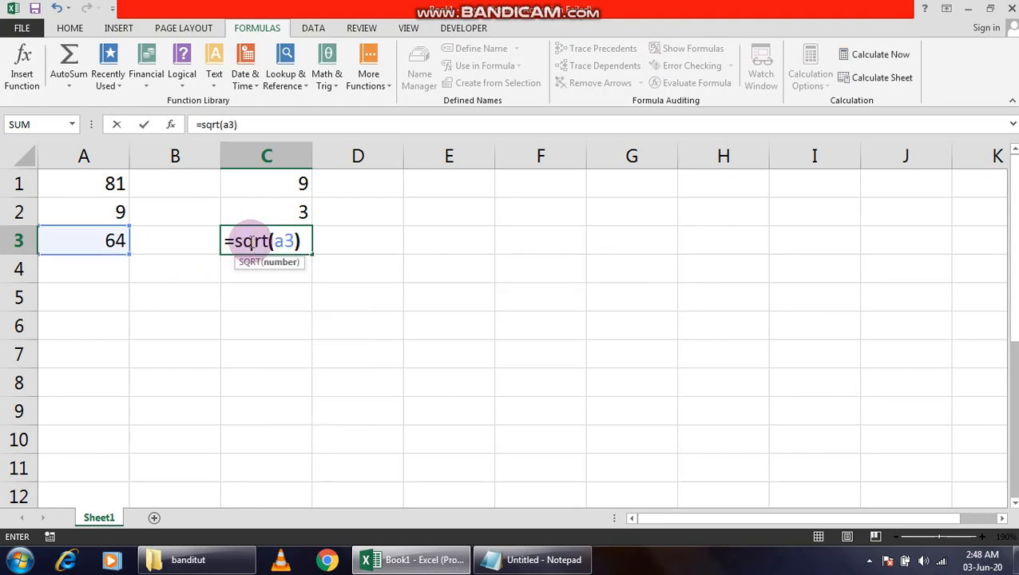
key(Return)
click(461, 242)
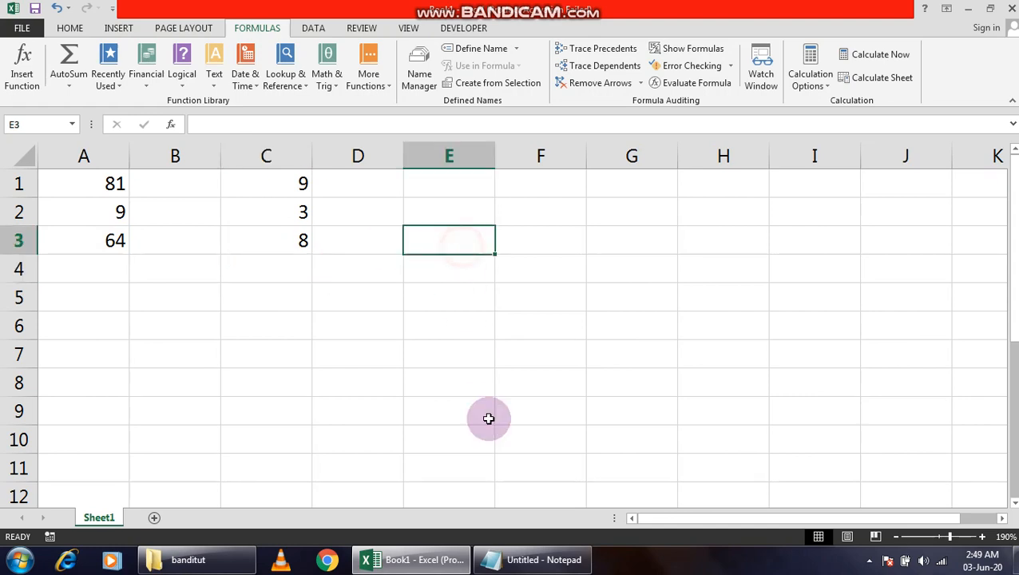
click(532, 559)
click(530, 557)
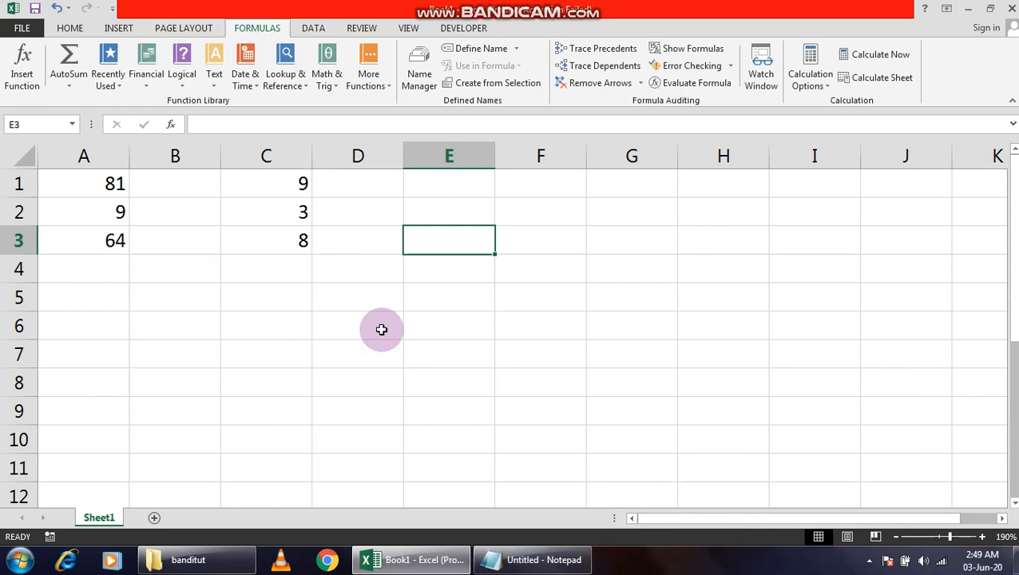
click(309, 308)
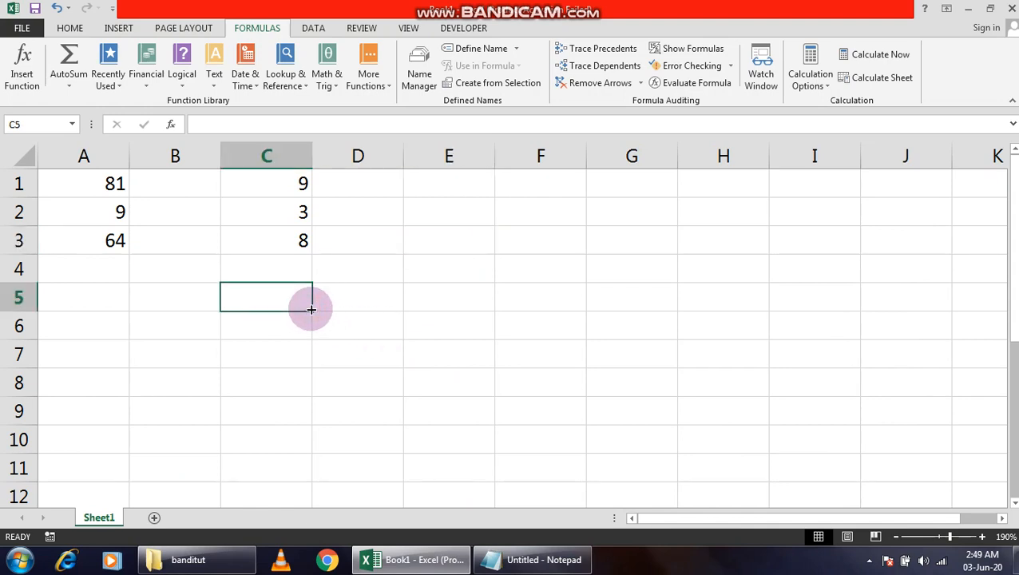
- Divide 10 by 3 in cell E3 with the formula =10/3
click(436, 243)
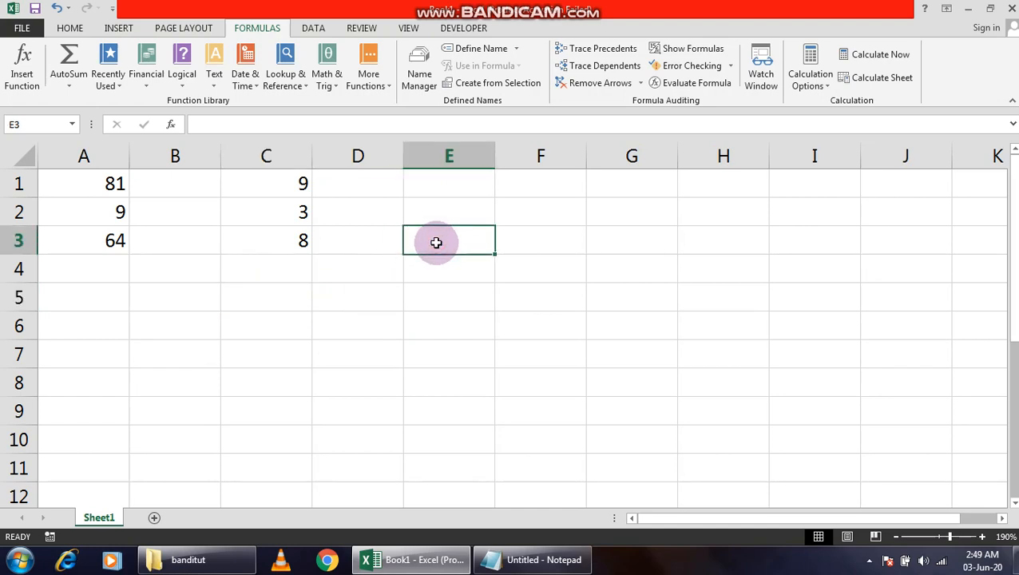
text(10)
key(BackSpace)
key(BackSpace)
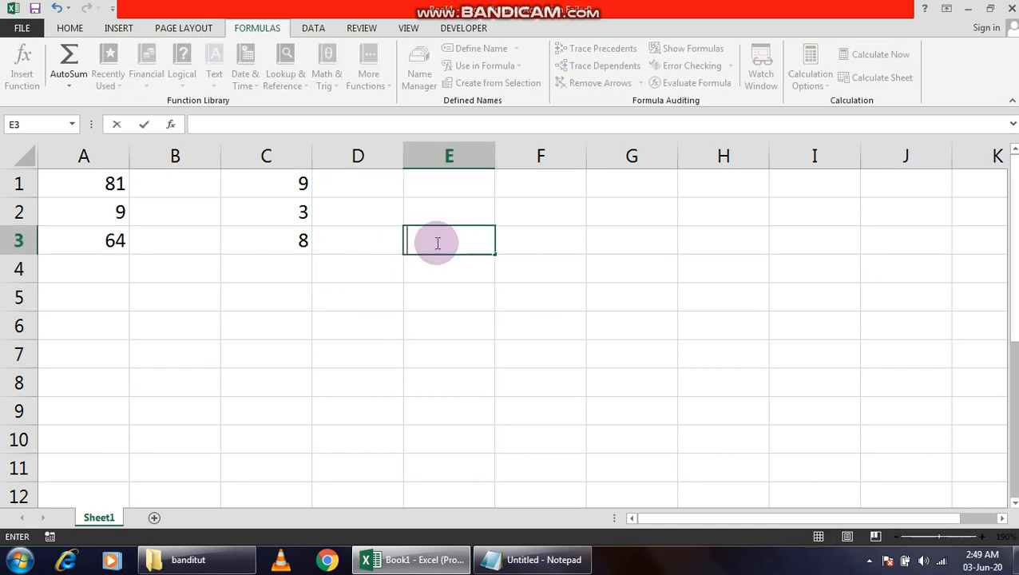
text(=10)
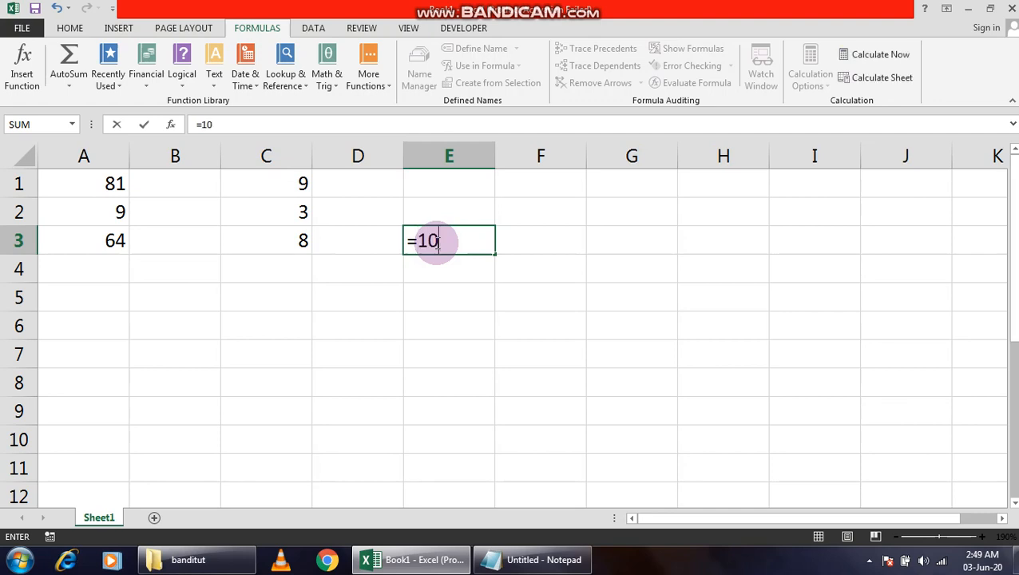
text(/3)
key(Return)
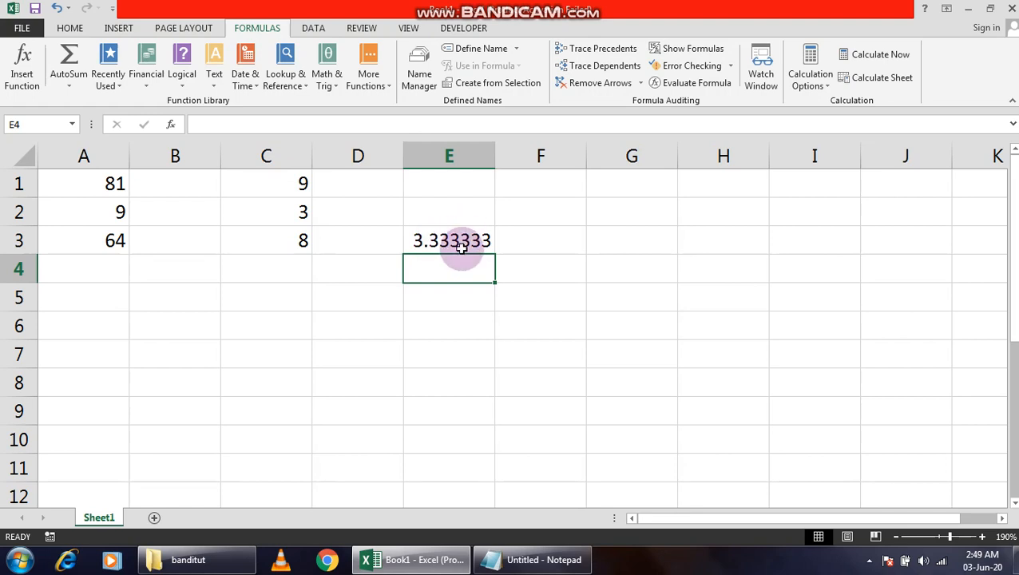
- Clear the division formula from cell E3
click(457, 248)
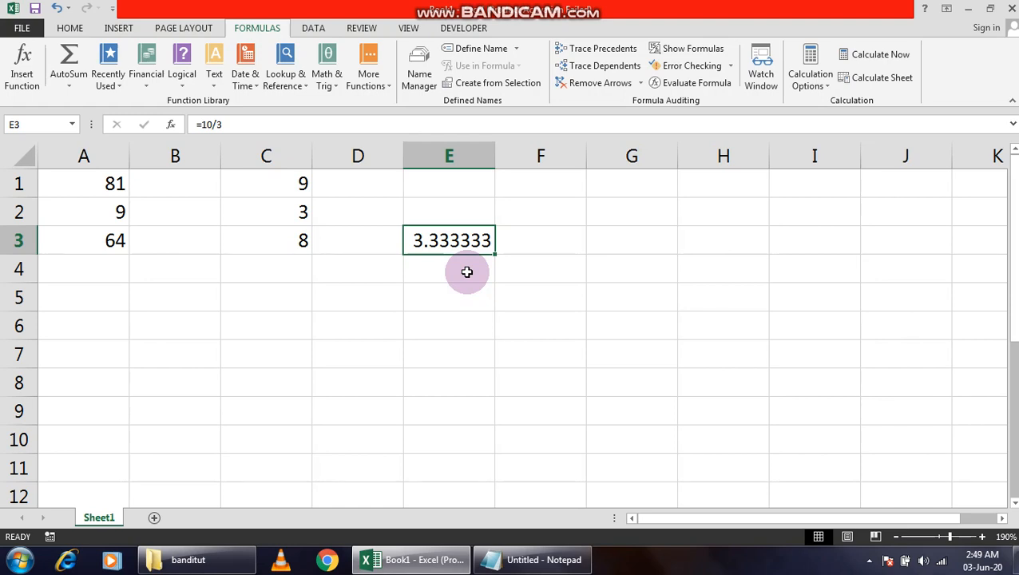
key(End)
key(Delete)
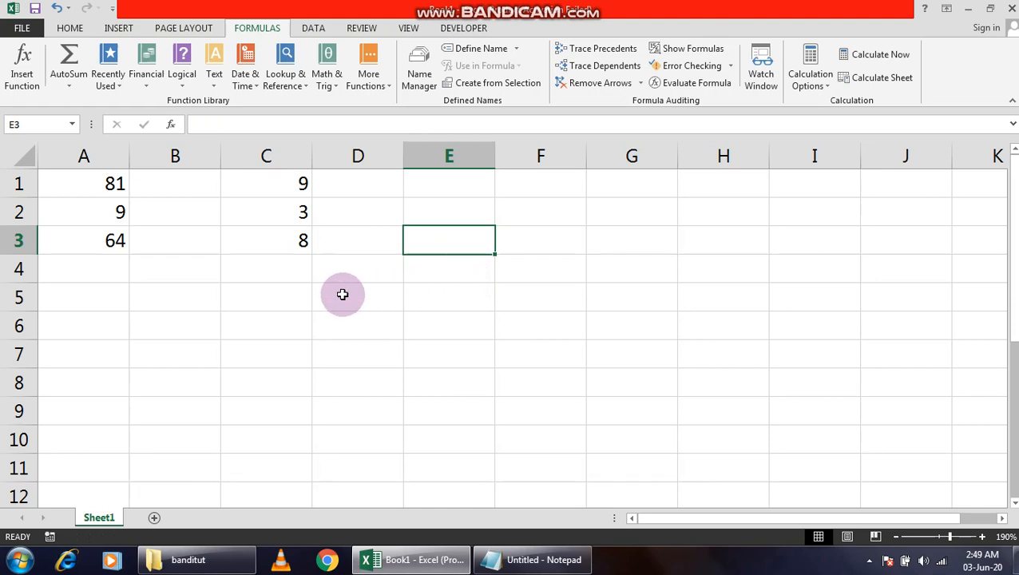
- Calculate the remainder of A1 divided by 8 in cell C5 with the formula =MOD(A1,8)
click(277, 299)
text(=)
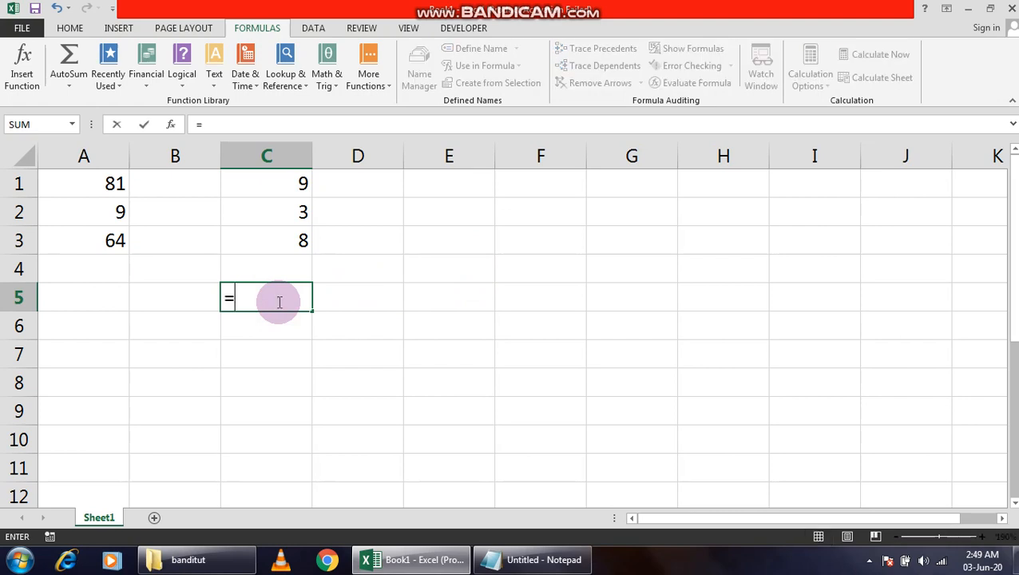
text(mod()
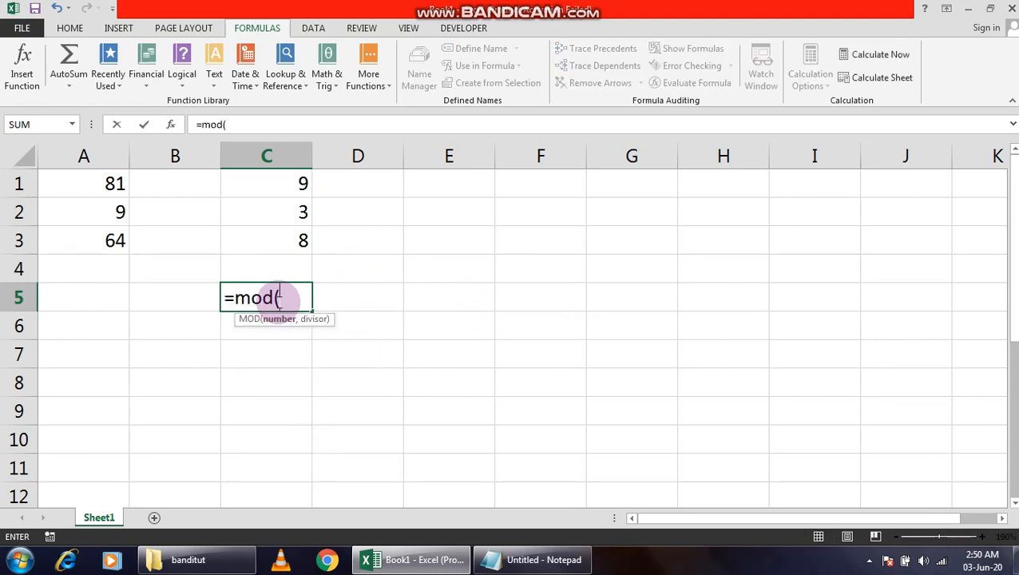
click(106, 183)
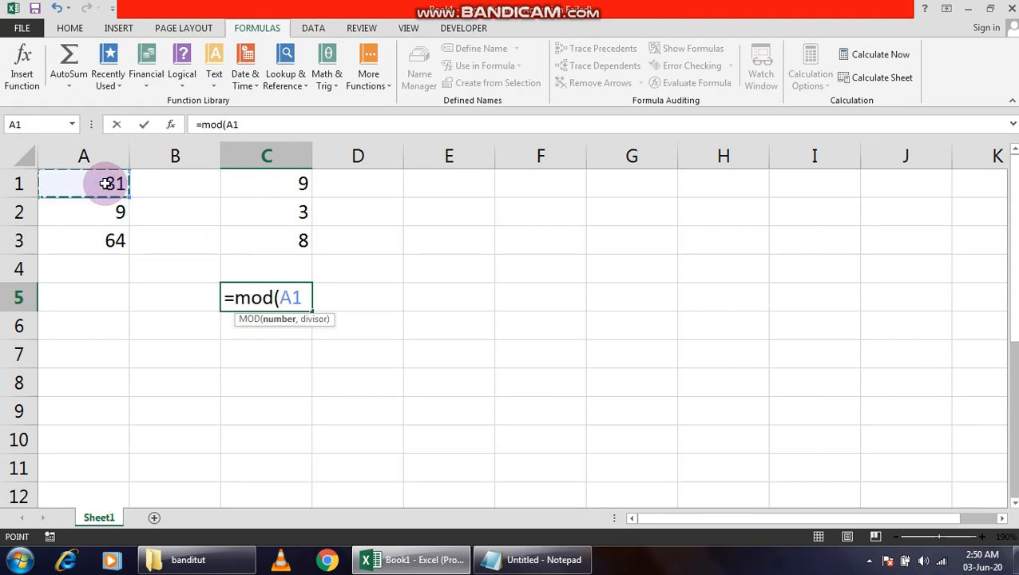
text(,)
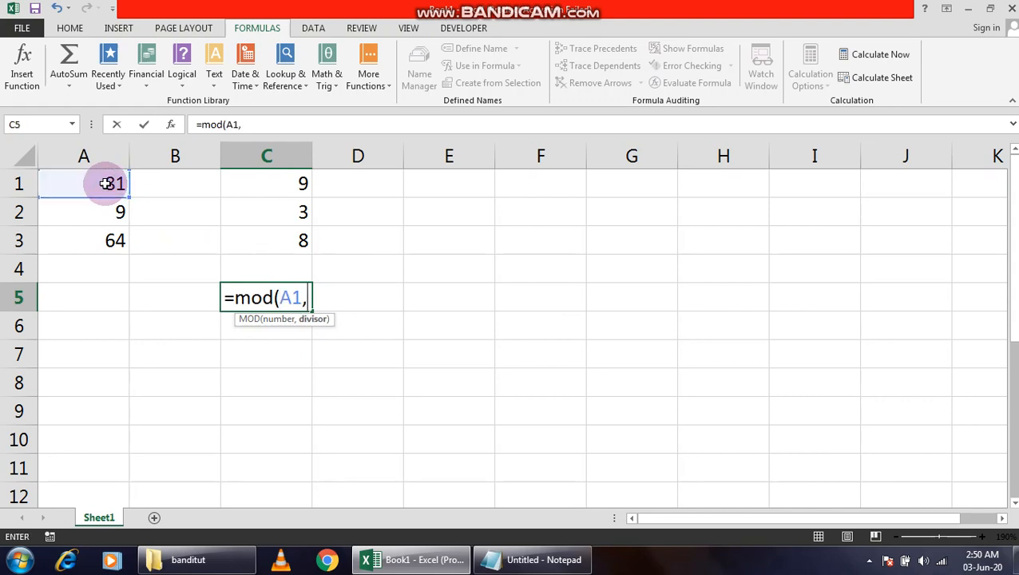
text(8))
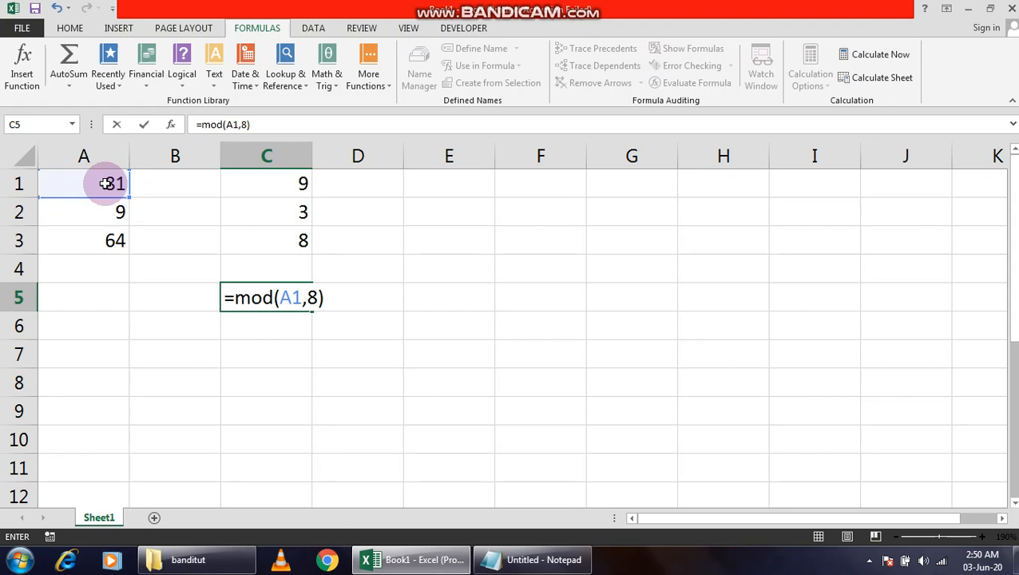
key(Return)
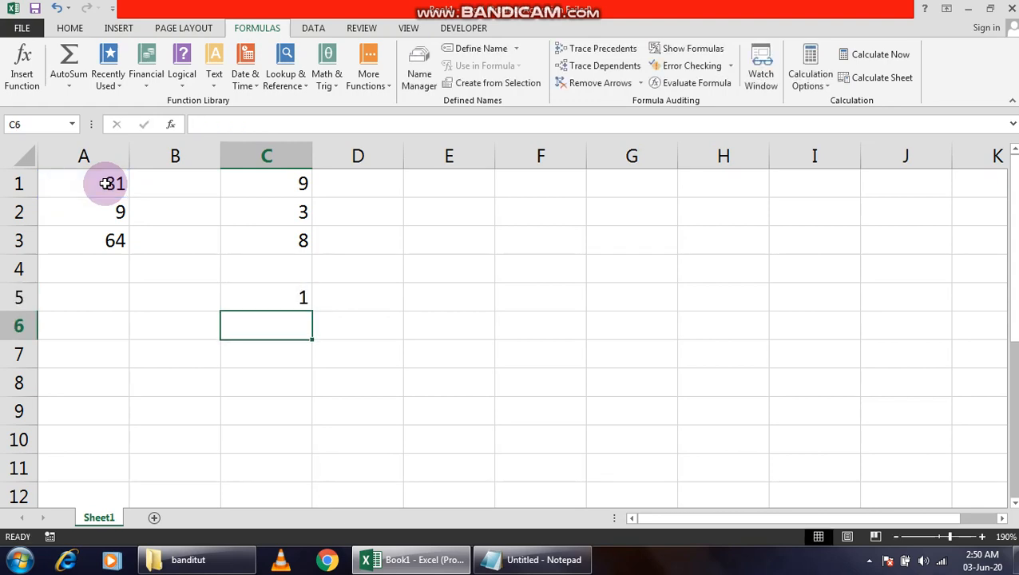
- Calculate the remainder of 12 divided by 5 in cell C6 with the formula =MOD(12,5)
text(=mod()
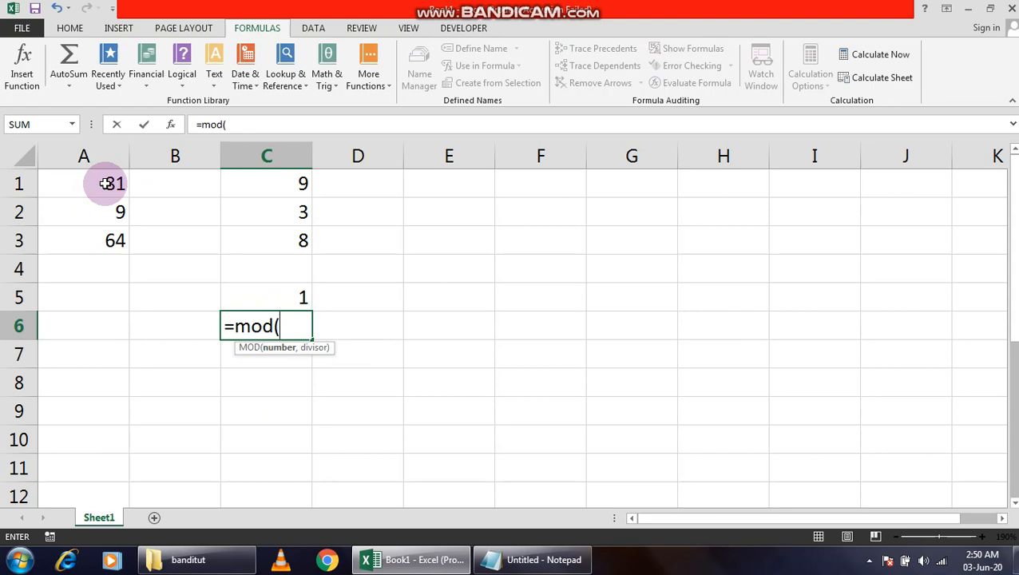
text(12,5))
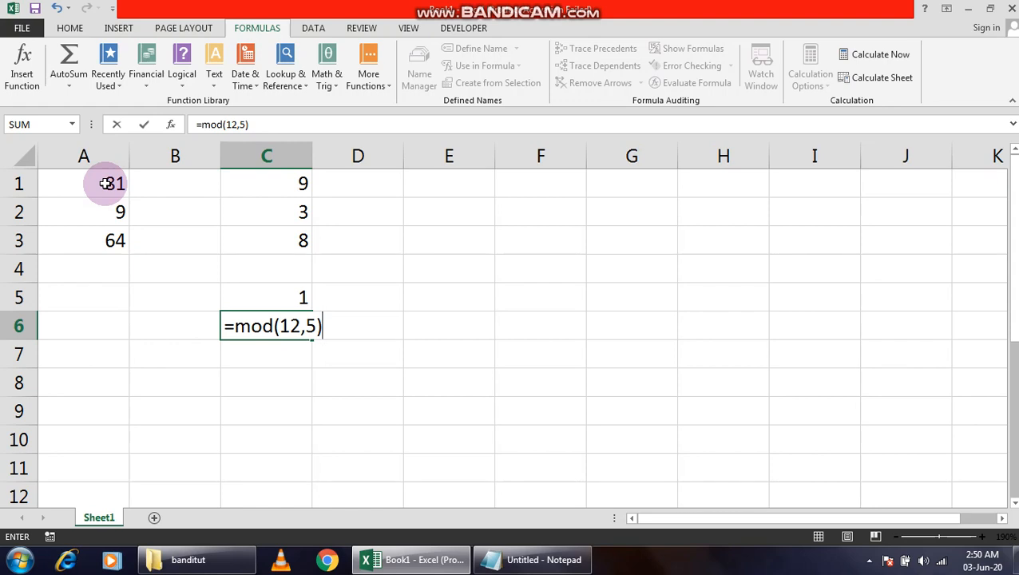
key(Return)
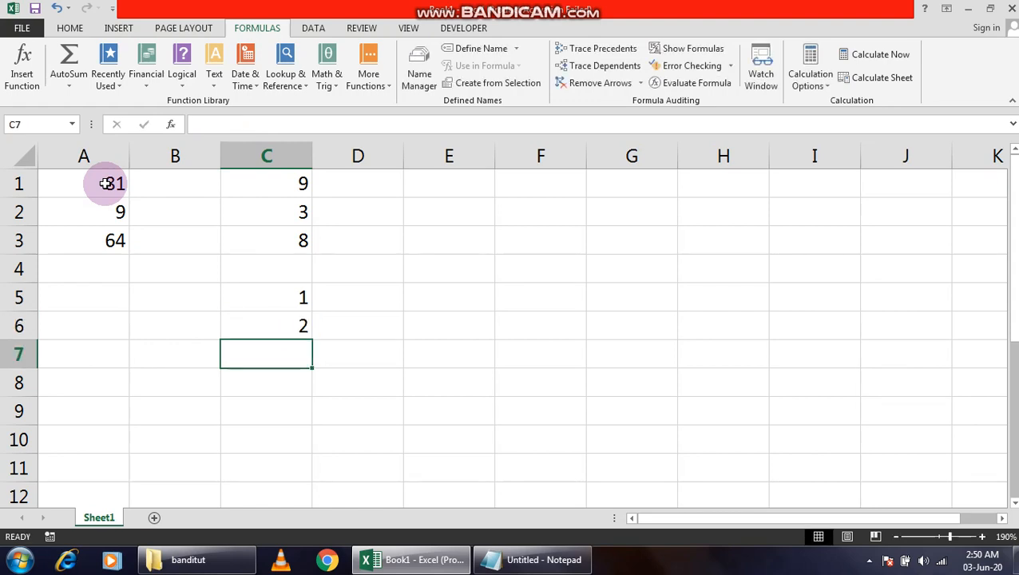
- Review all formulas on the sheet in place of their results, and check the function list in Notepad
click(521, 317)
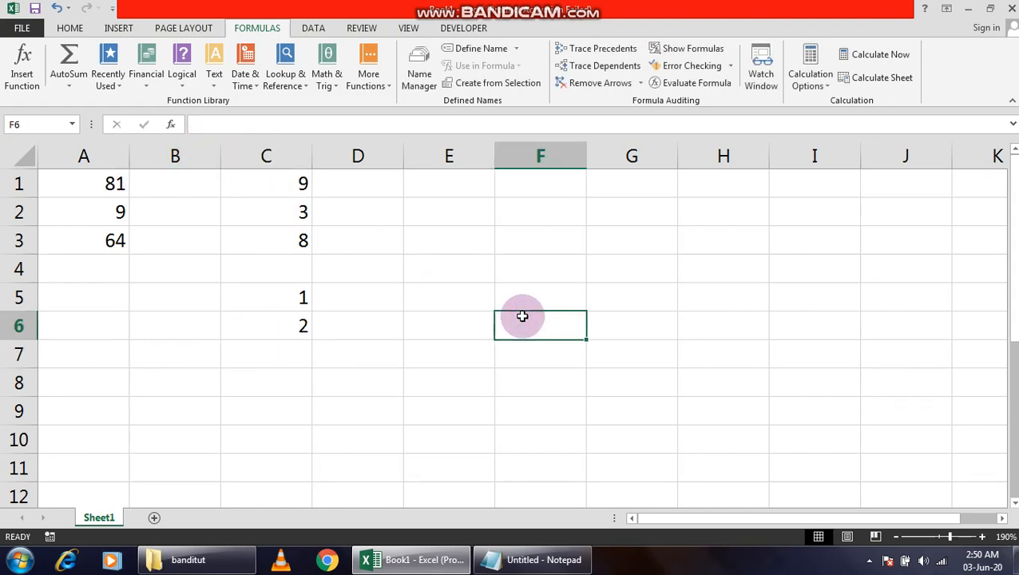
key(ctrl+grave)
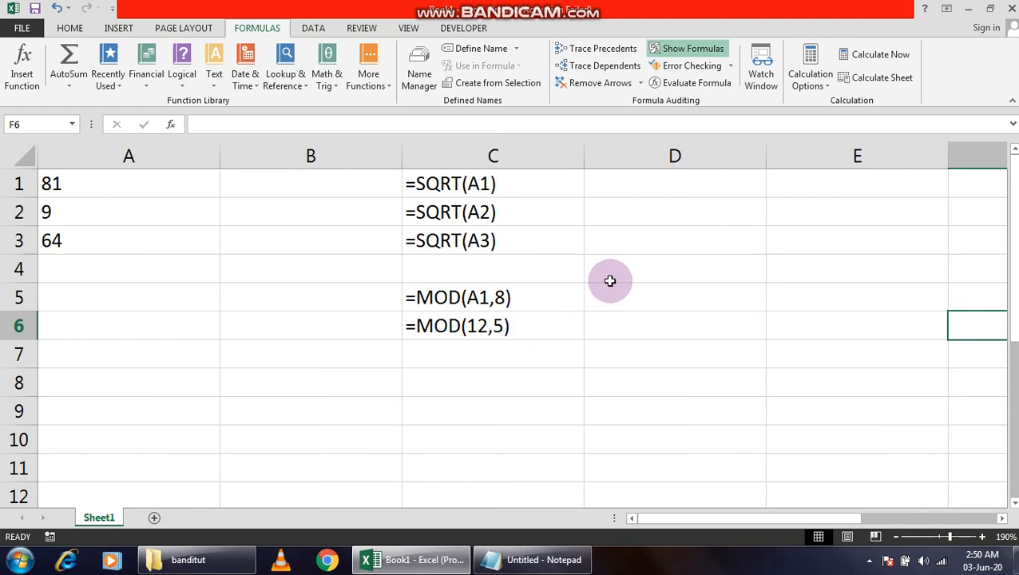
key(ctrl+grave)
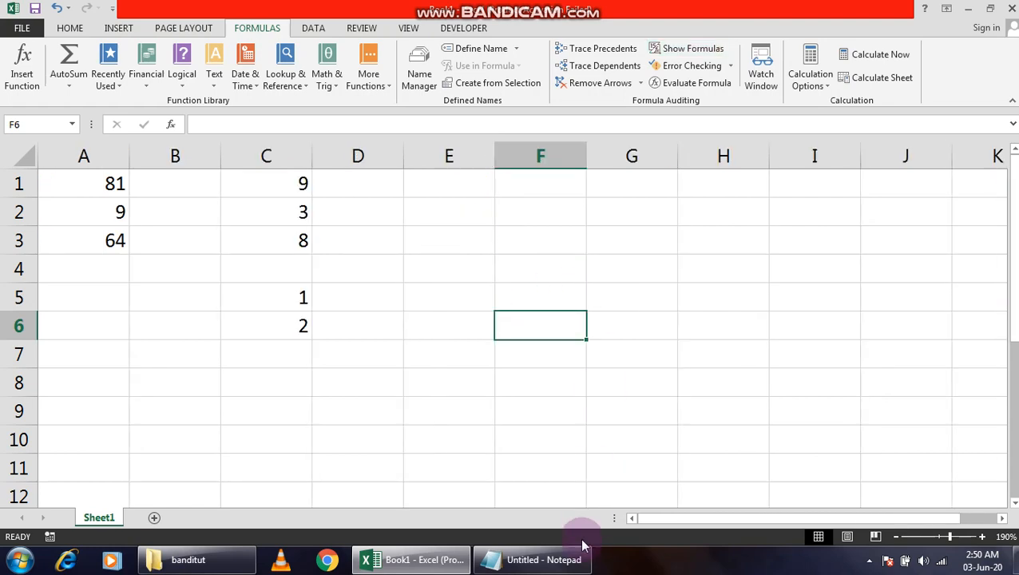
click(564, 559)
click(563, 563)
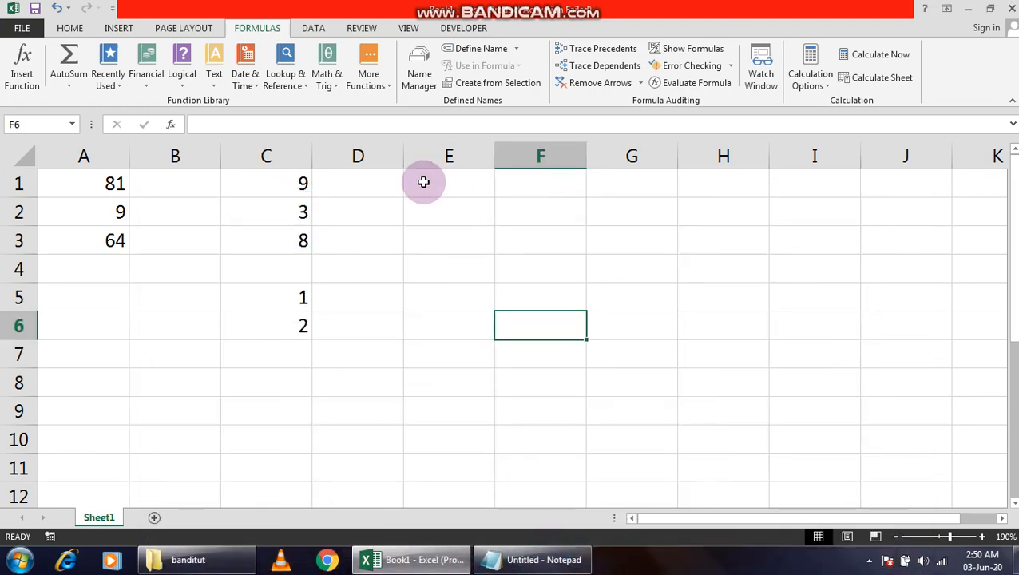
- Calculate 2 squared in cell E2 with the formula =2^2
click(427, 189)
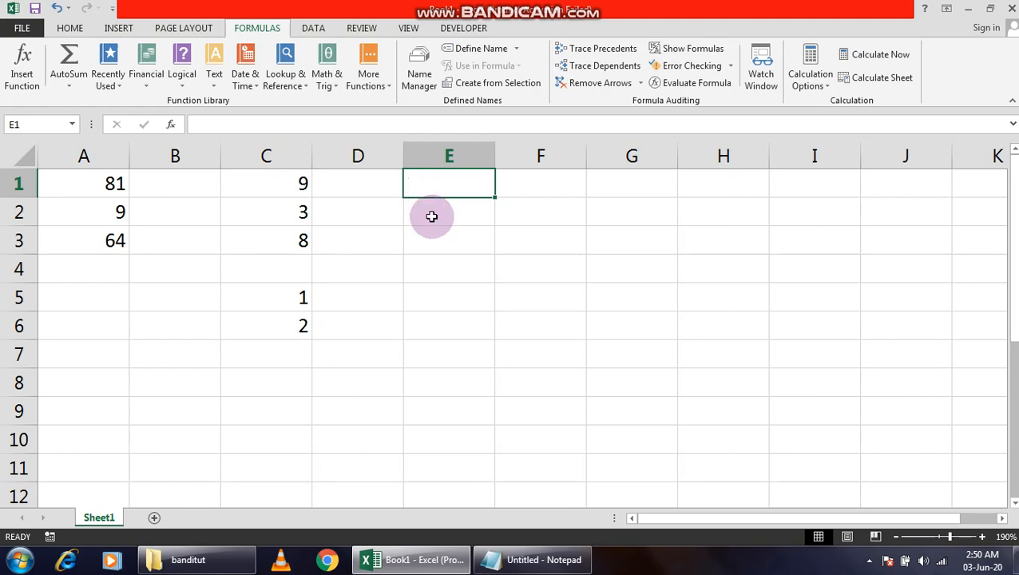
click(429, 213)
text(=)
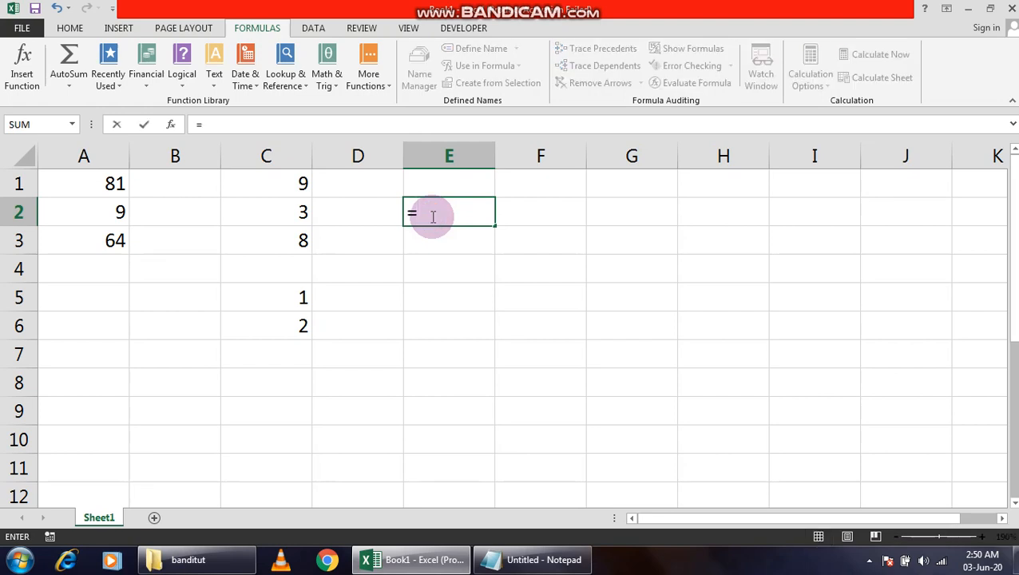
text(2)
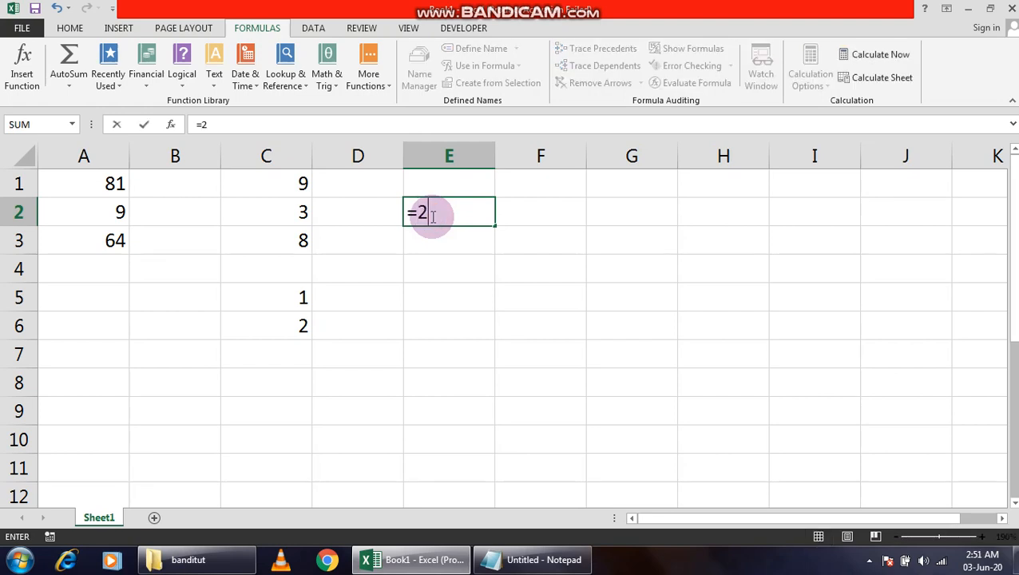
text(^2)
key(Return)
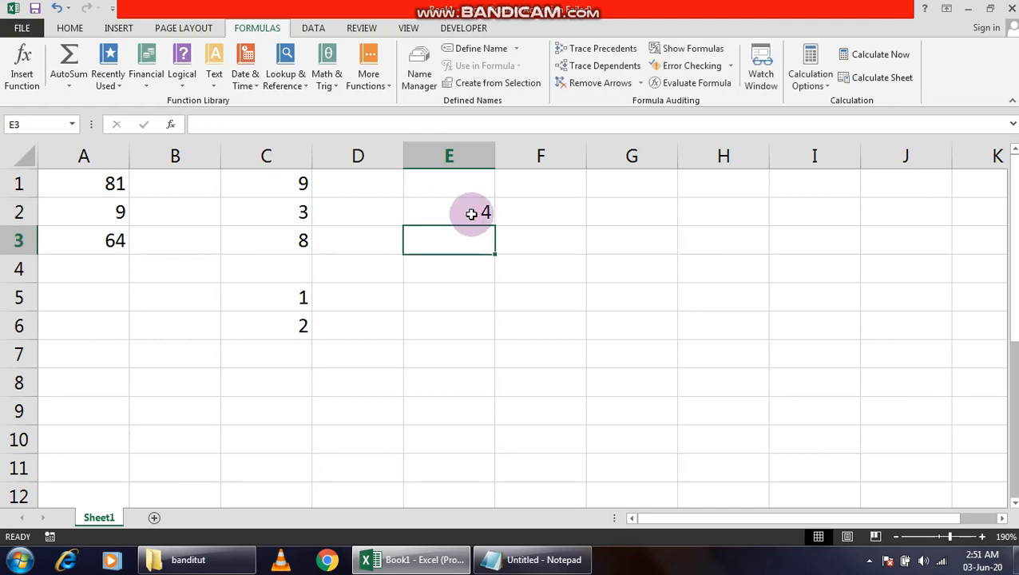
click(470, 212)
- Raise 4 to the power of 5 in cell E4 with the formula =POWER(4,5)
click(461, 239)
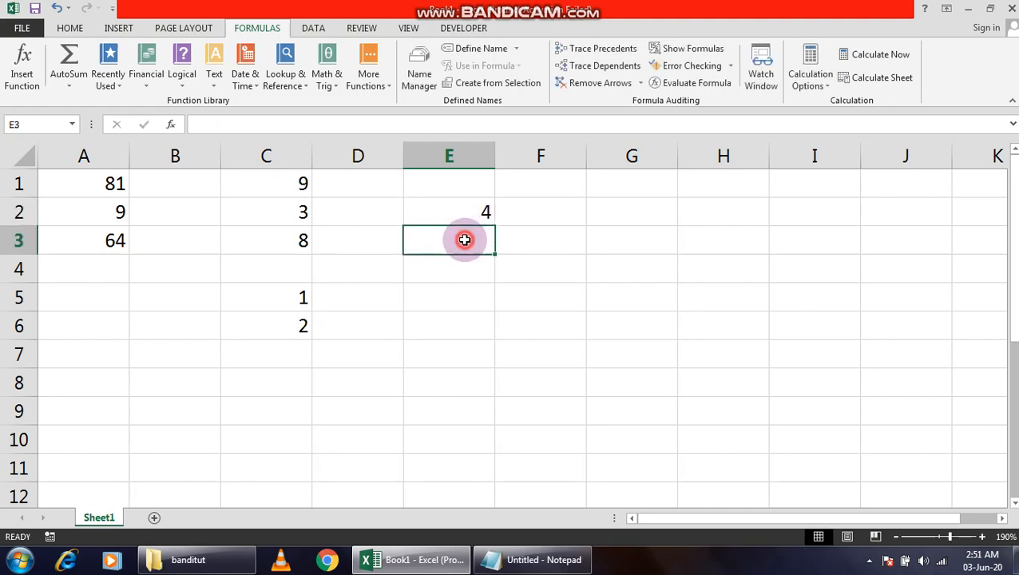
click(453, 261)
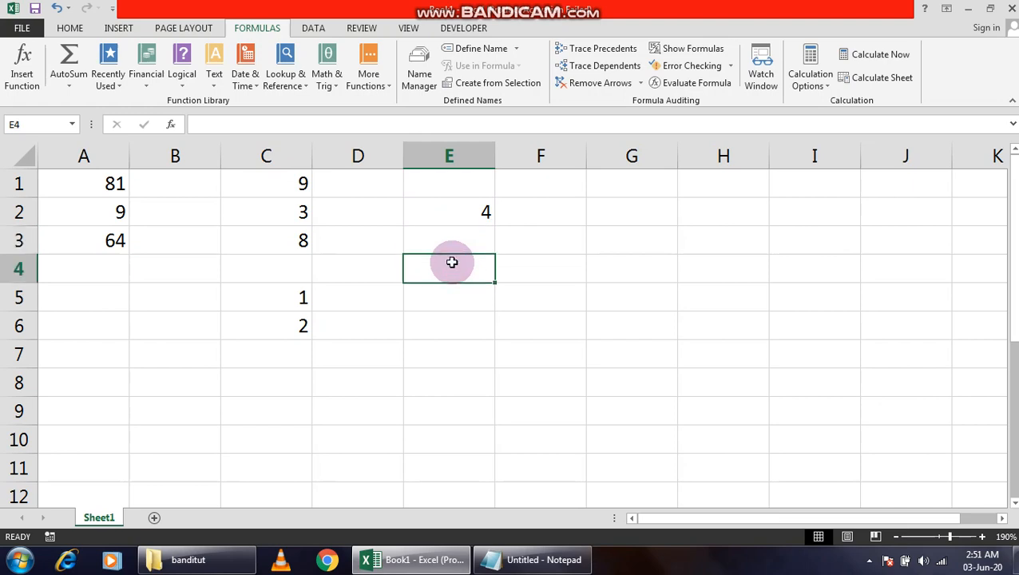
text(=pow)
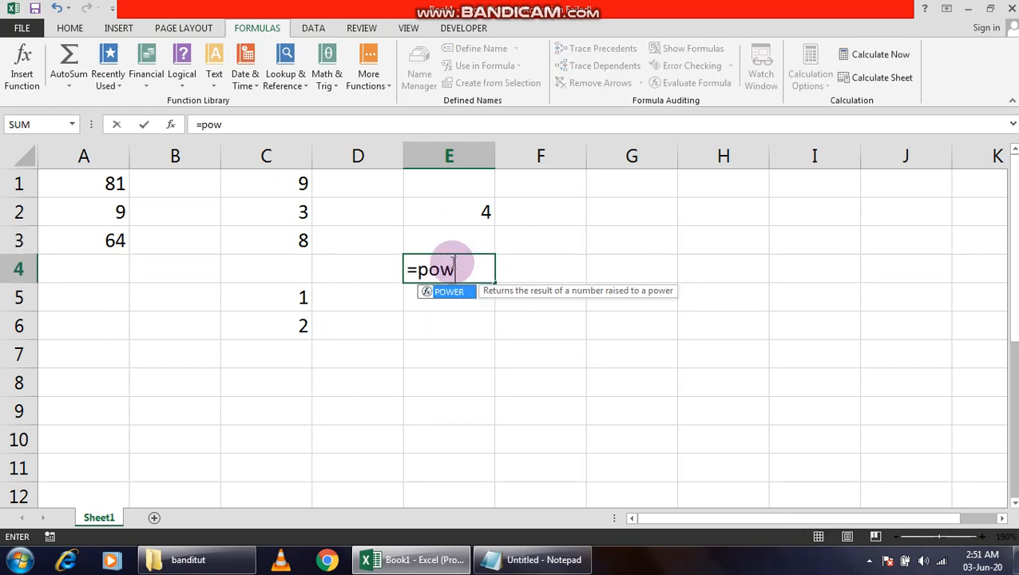
text(err)
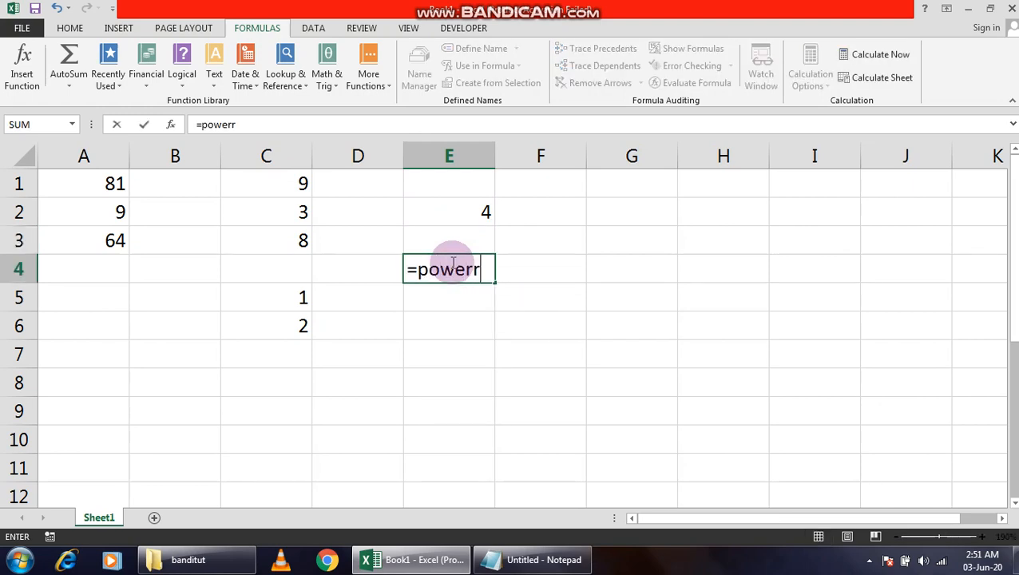
key(BackSpace)
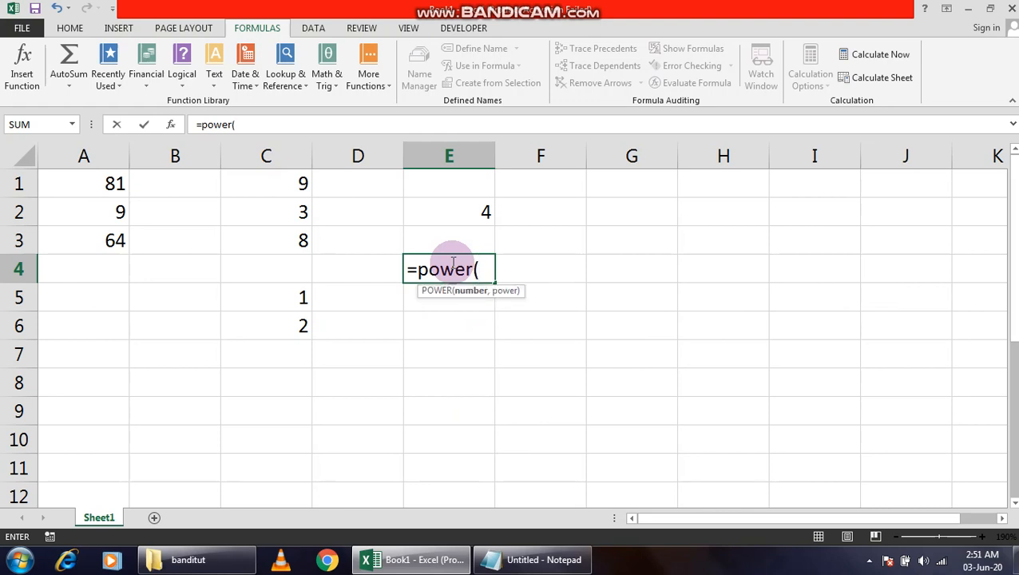
text(4,)
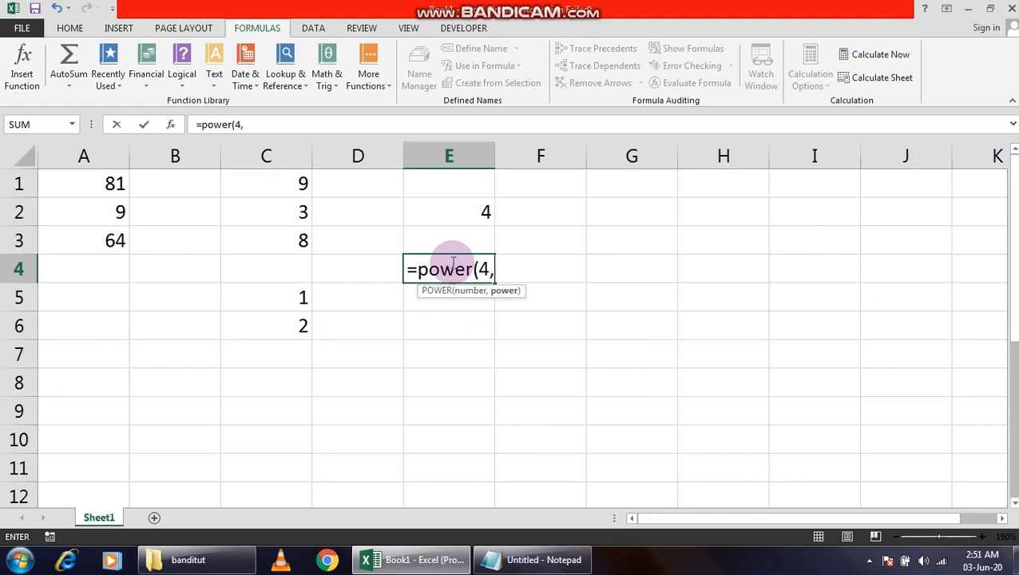
text(5))
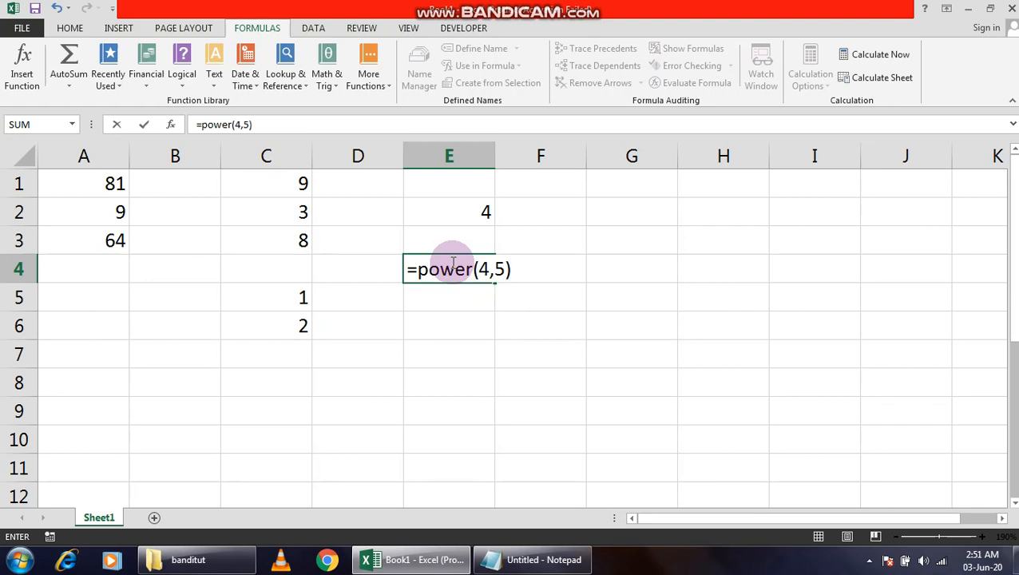
key(Return)
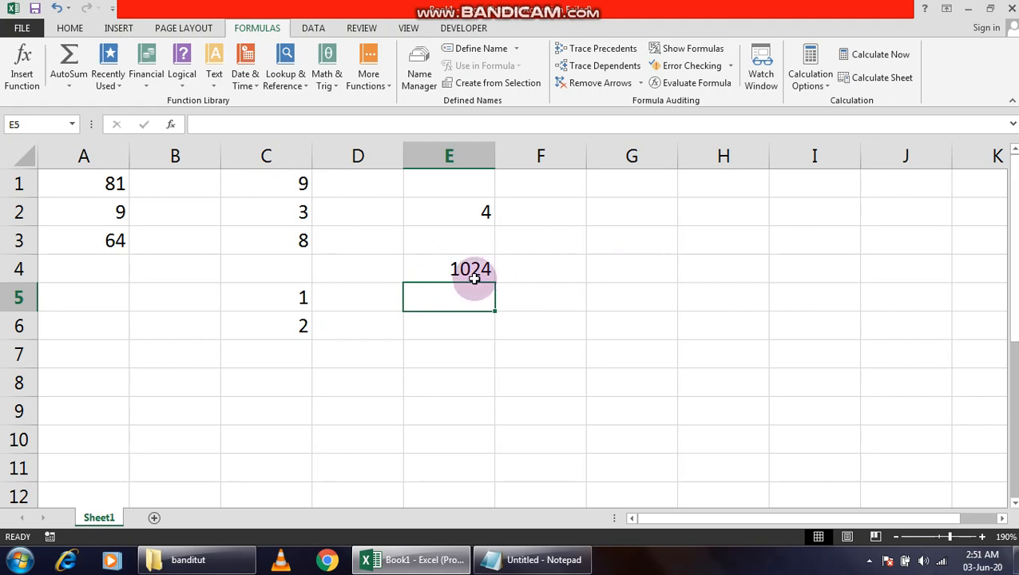
click(472, 269)
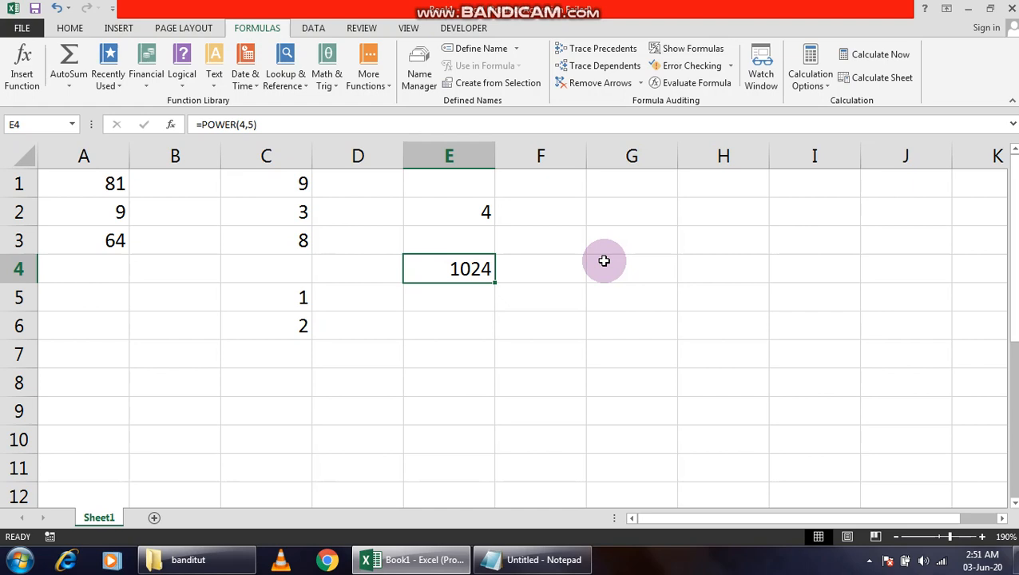
- Consult the list of functions in Notepad and return to the Excel sheet
click(556, 272)
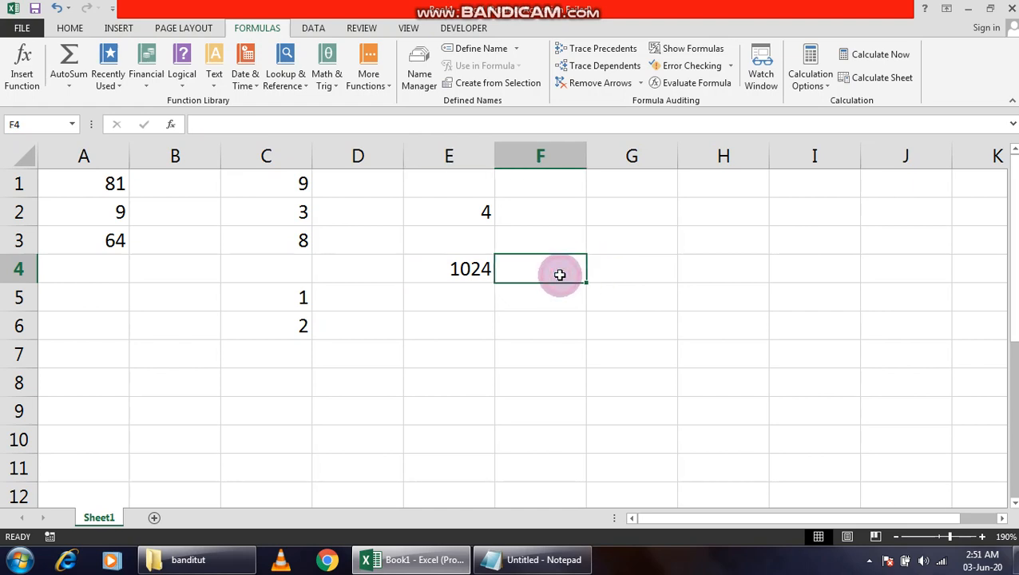
click(580, 438)
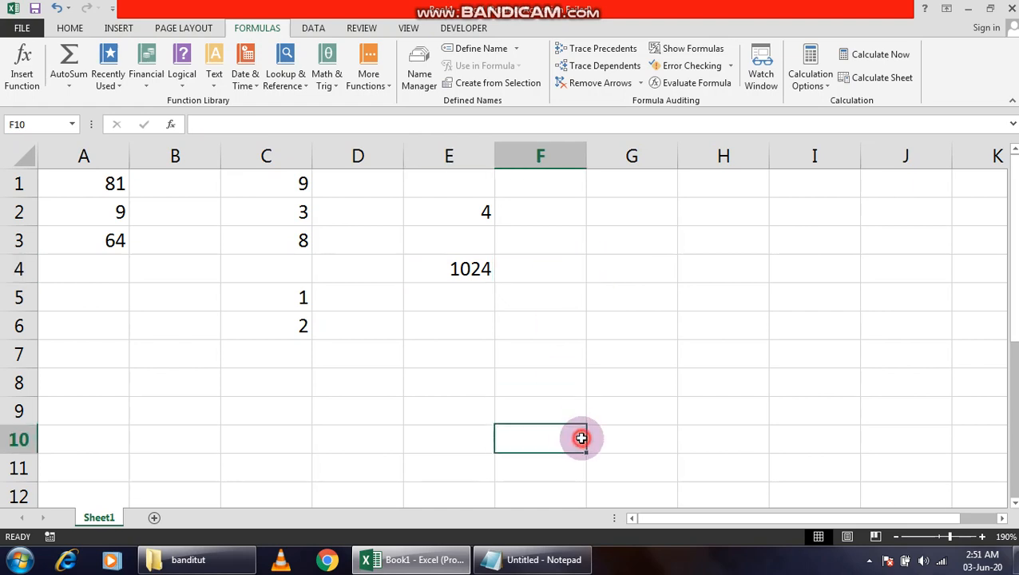
click(562, 565)
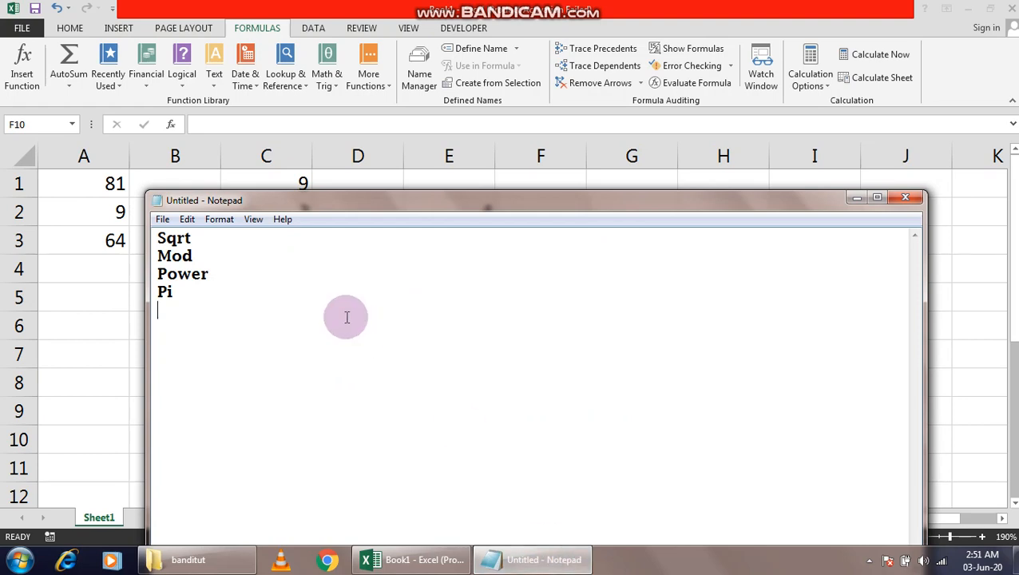
click(855, 198)
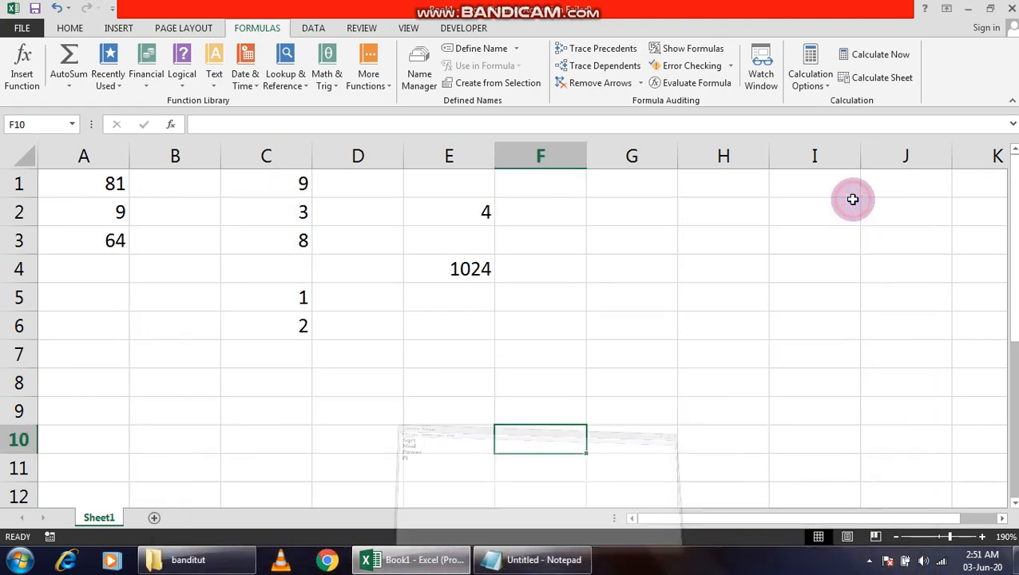
- Enter the value of pi in cell E6 with the formula =PI()
click(452, 306)
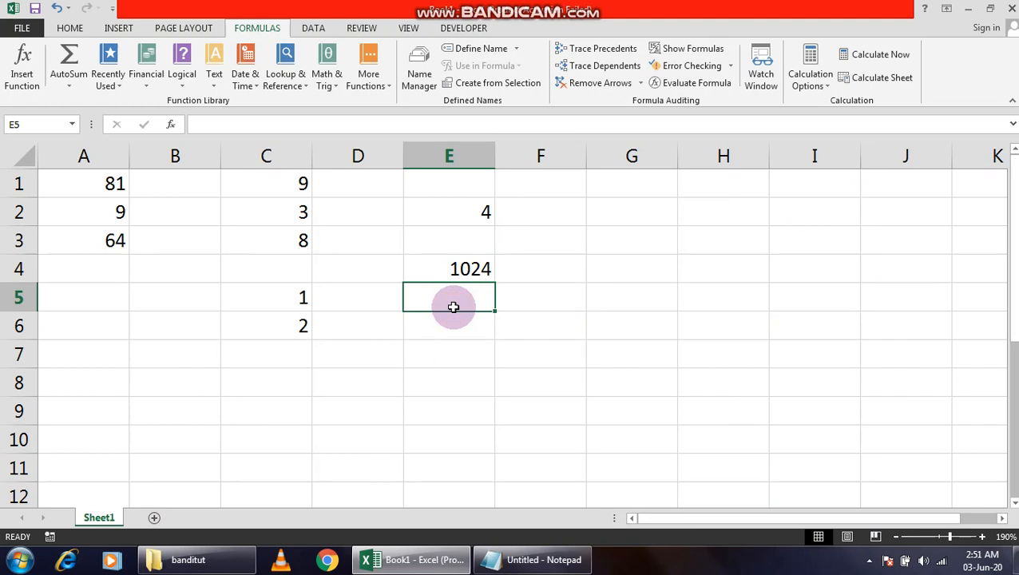
key(Return)
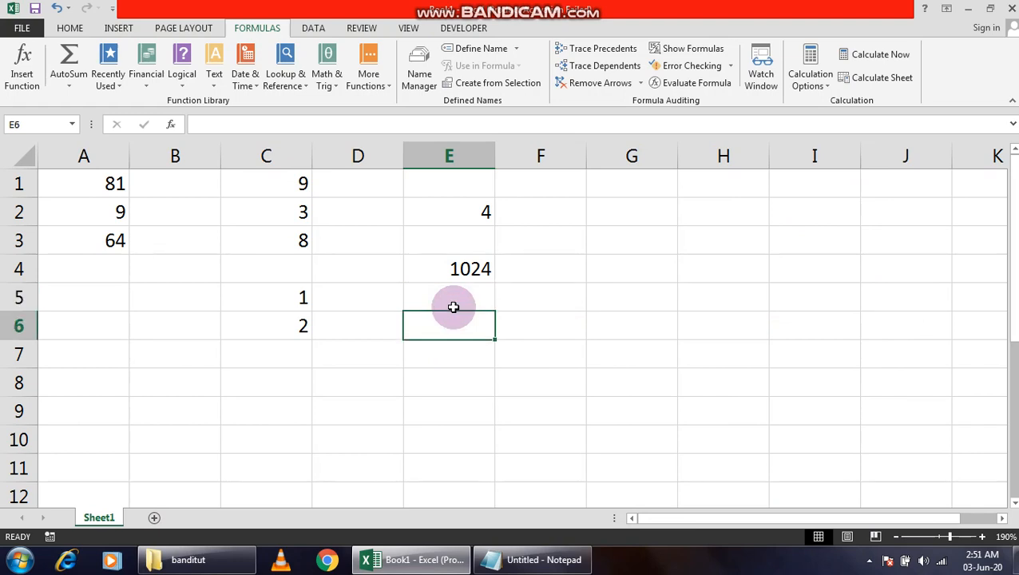
text(=pi())
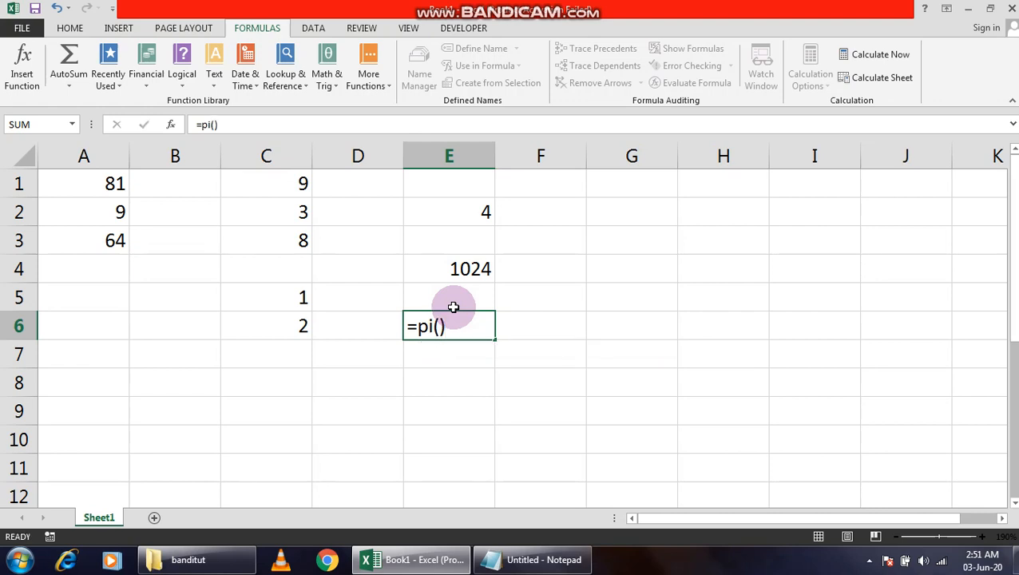
key(Return)
click(453, 326)
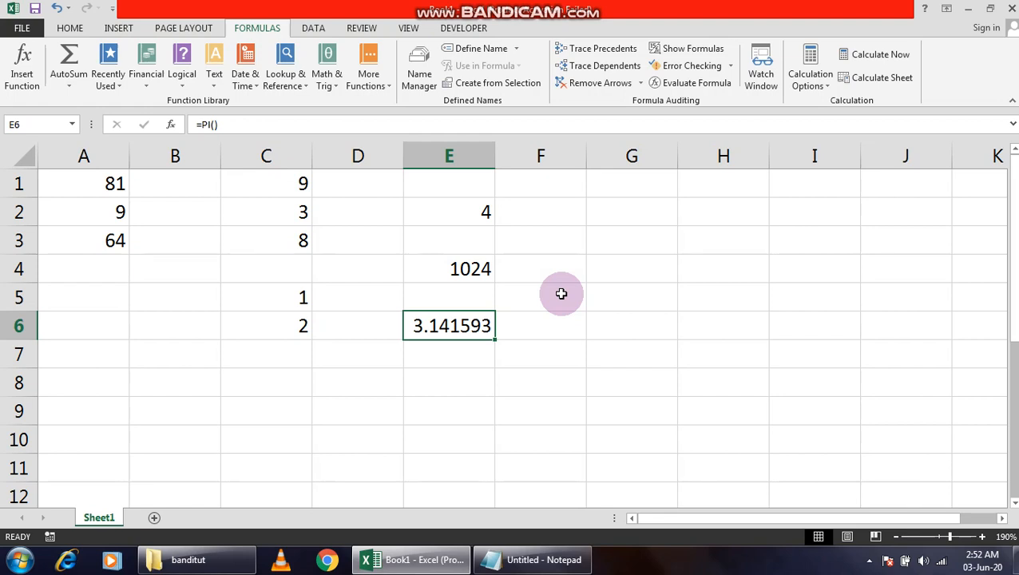
key(Down)
key(Up)
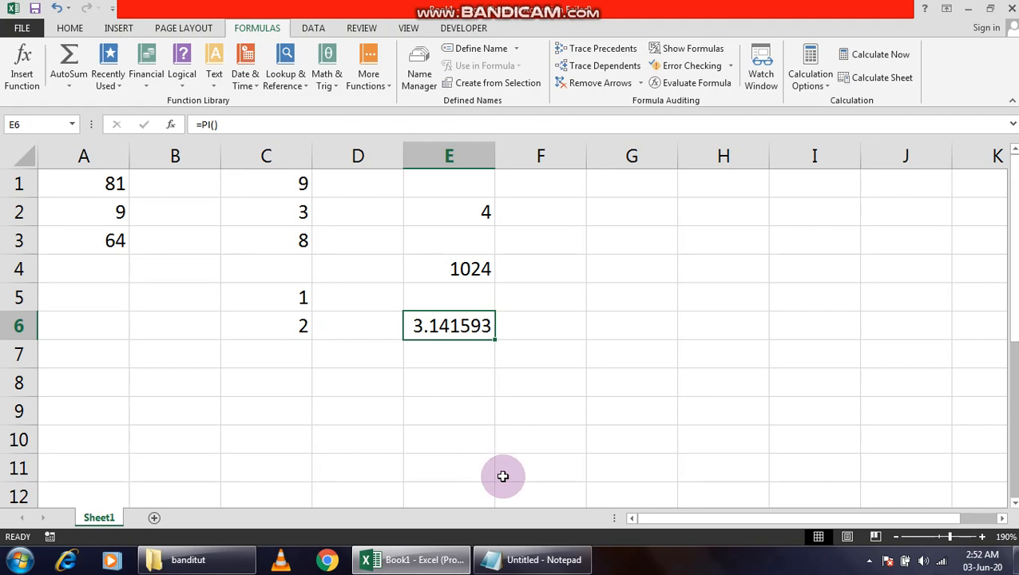
- Recheck the Notepad function list against the completed examples, and go back to the worksheet in Excel
mouse_move(524, 564)
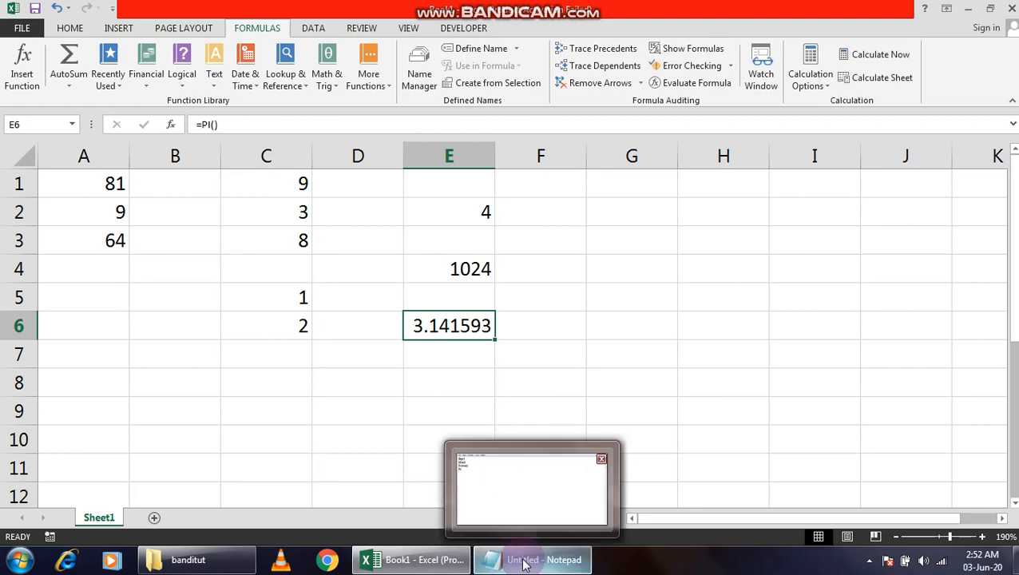
click(524, 564)
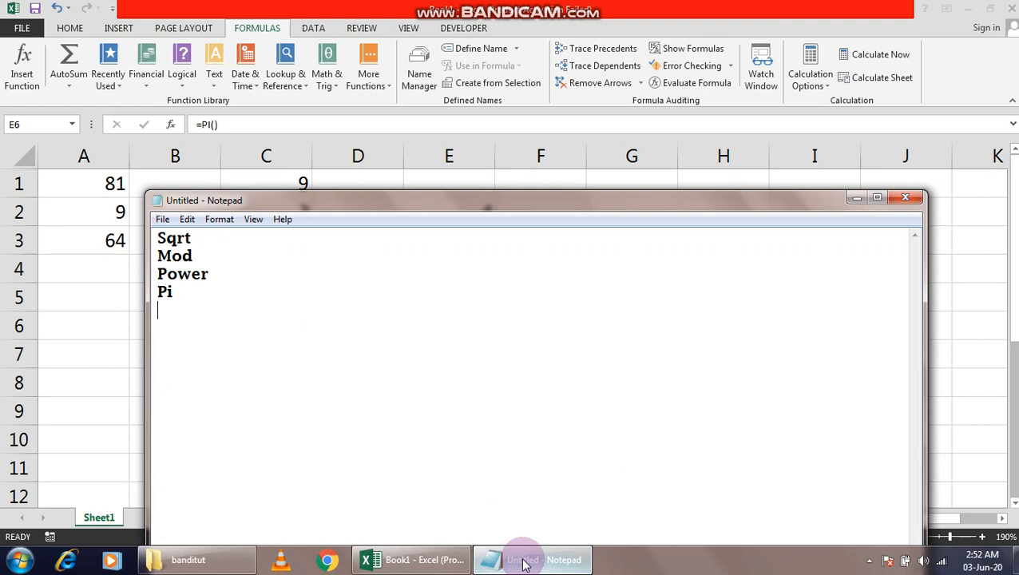
click(857, 197)
click(779, 243)
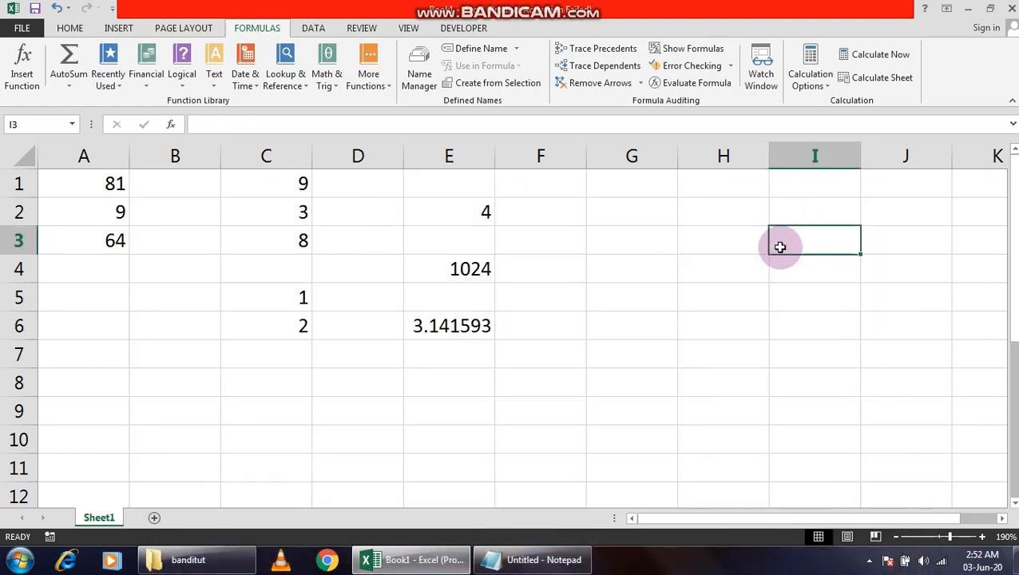
click(870, 562)
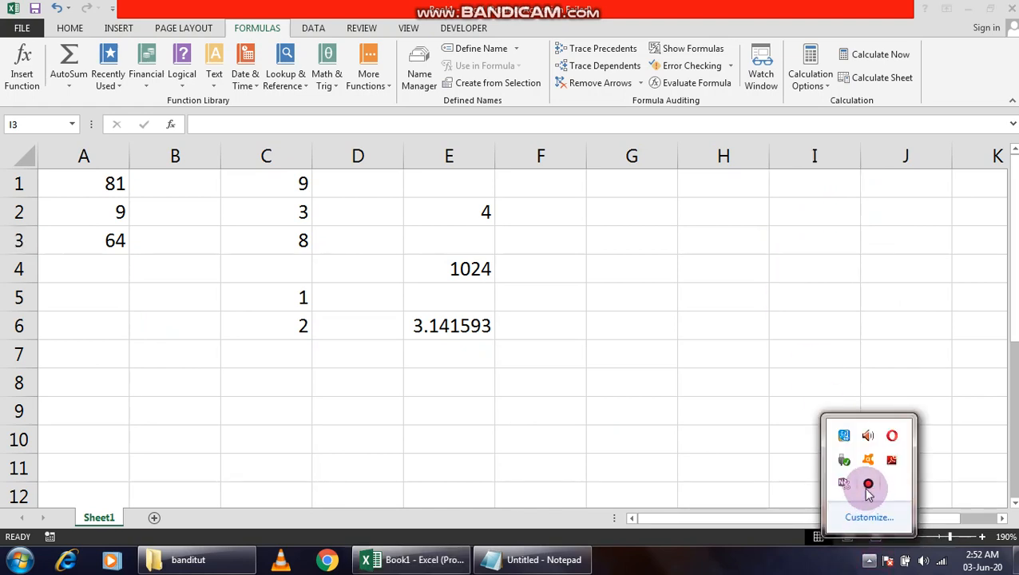